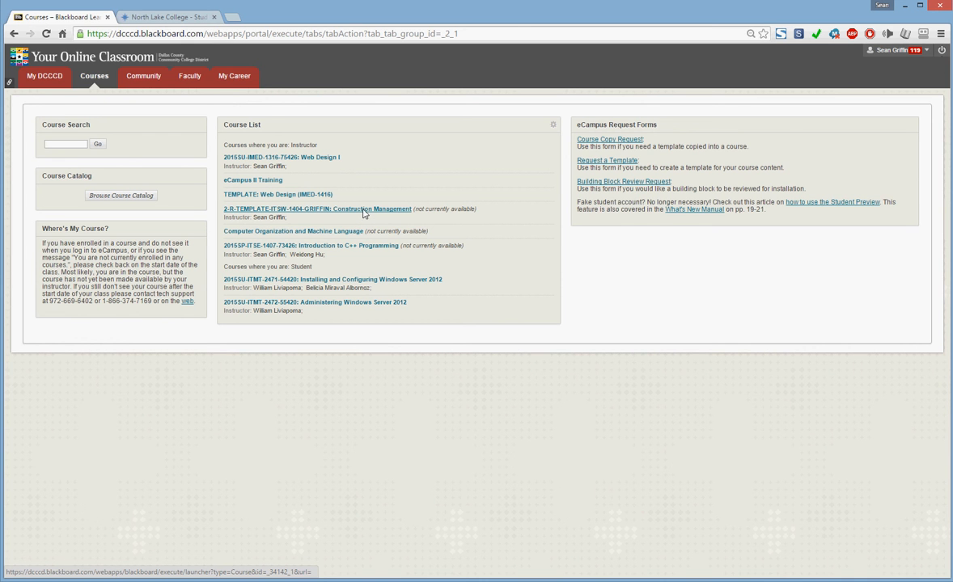
Open the Full Grade Center of the 2-R-TEMPLATE-ITSW-1404 Construction Management course
left_click(363, 212)
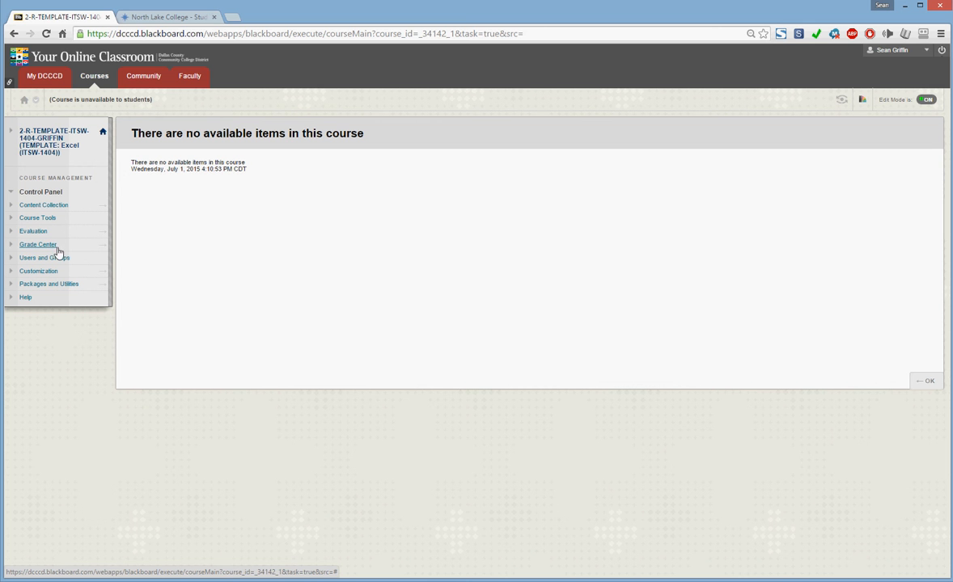
left_click(102, 248)
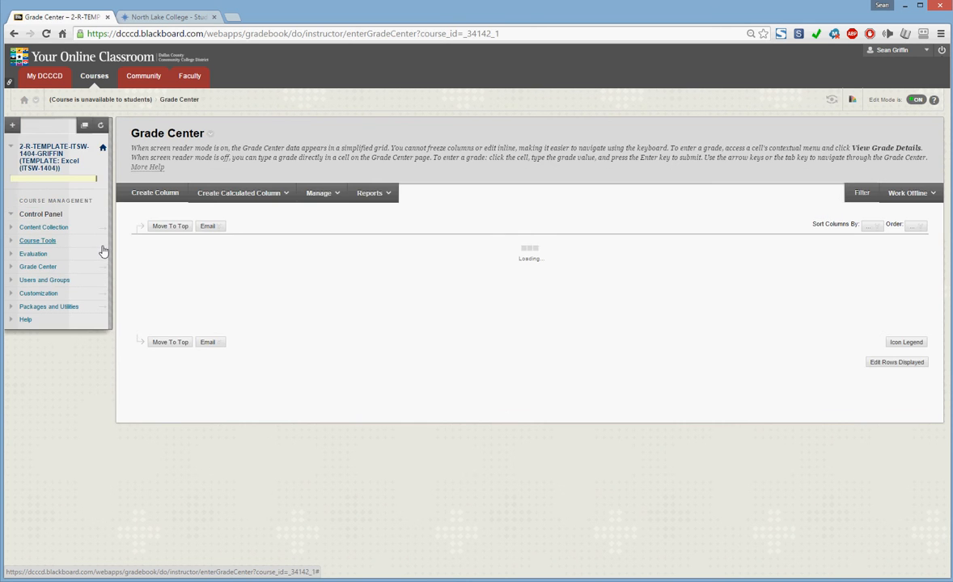
left_click(43, 247)
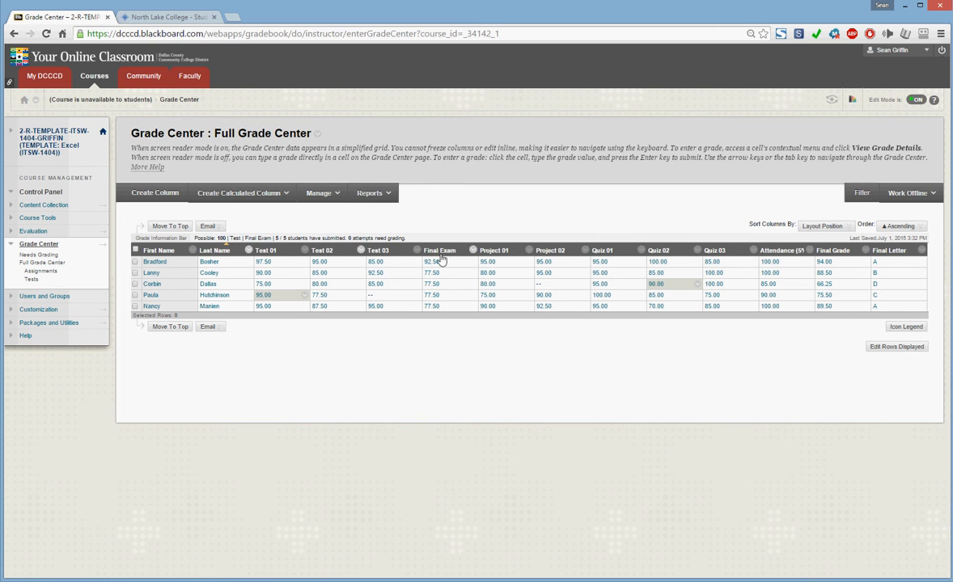
Clear the third student's Test 02 grade and accept nulling it
left_click(263, 264)
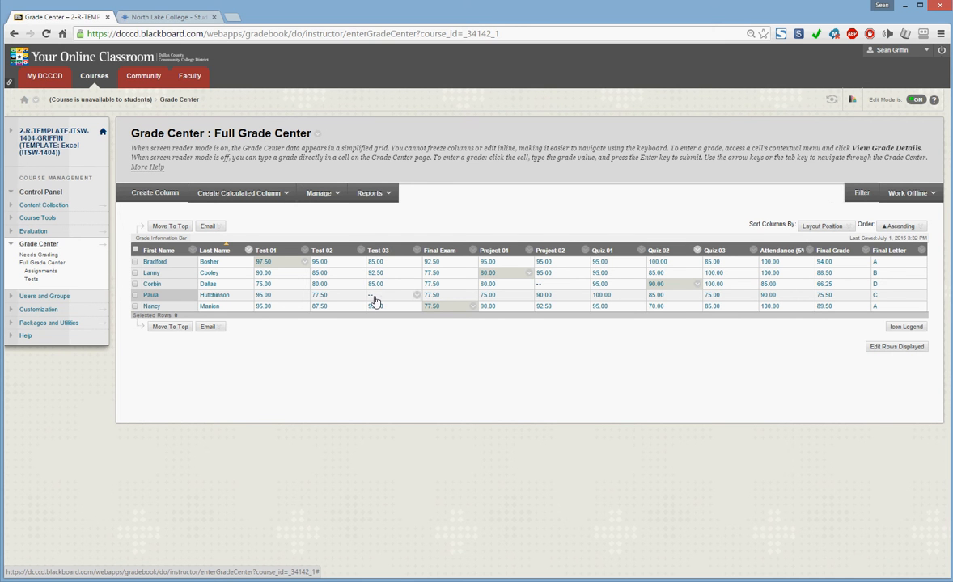
left_click(322, 285)
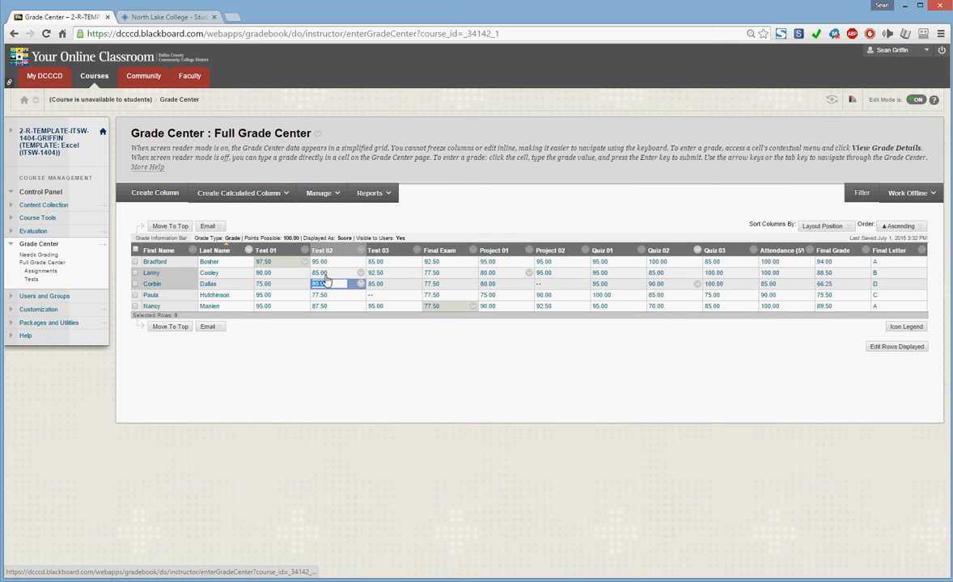
key("BackSpace")
key("Escape")
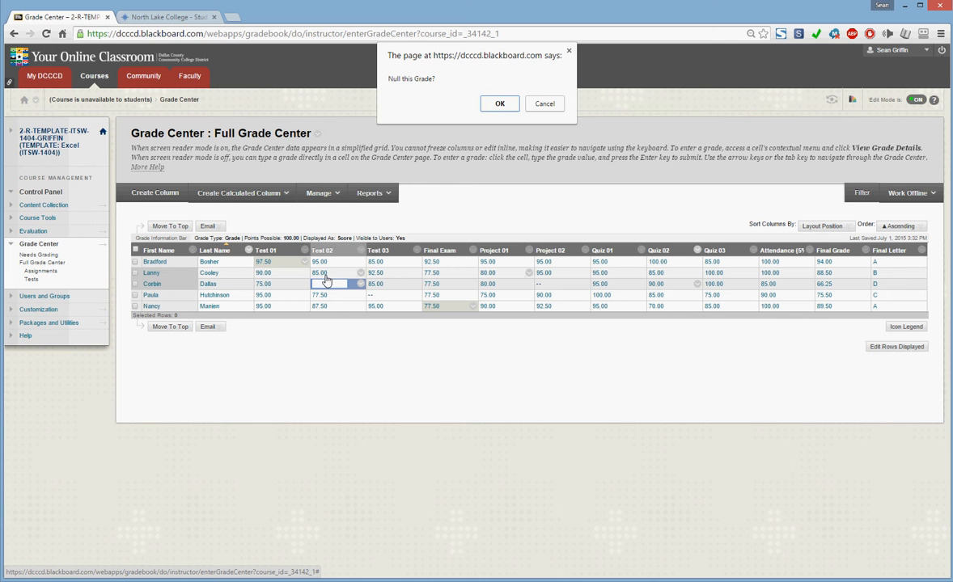
left_click(495, 101)
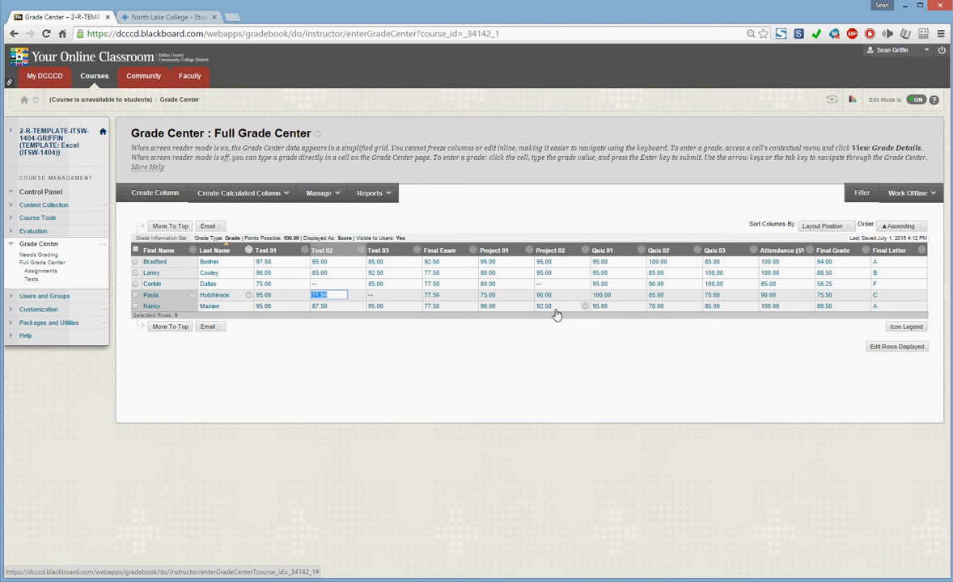
Download the full Grade Center data as a tab-delimited file and open it in Excel despite the format mismatch
left_click(908, 193)
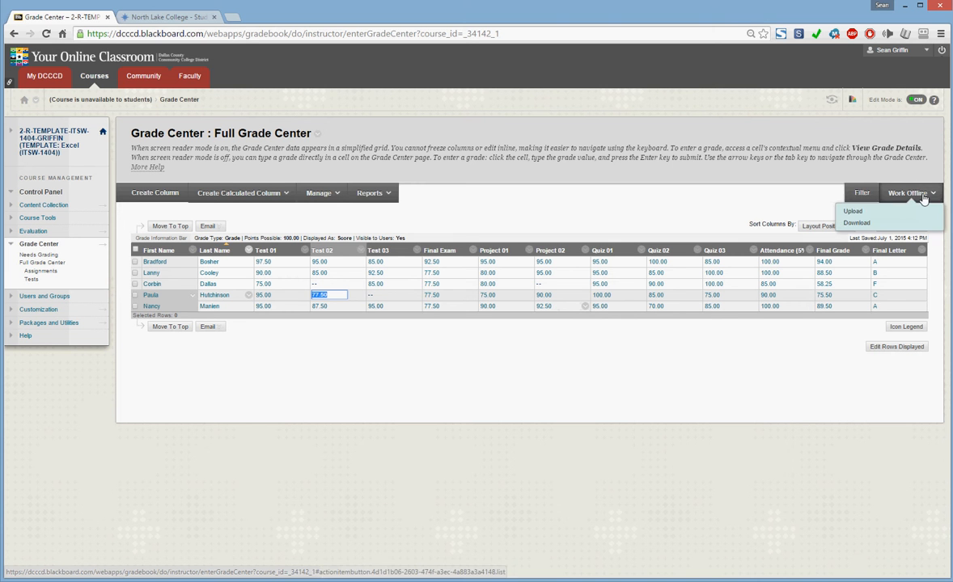
left_click(857, 222)
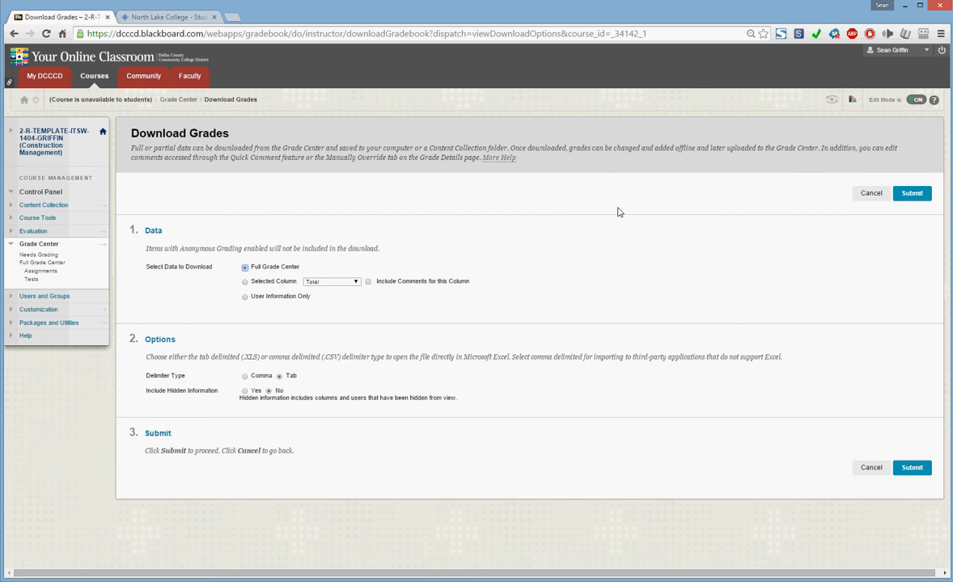
left_click(910, 194)
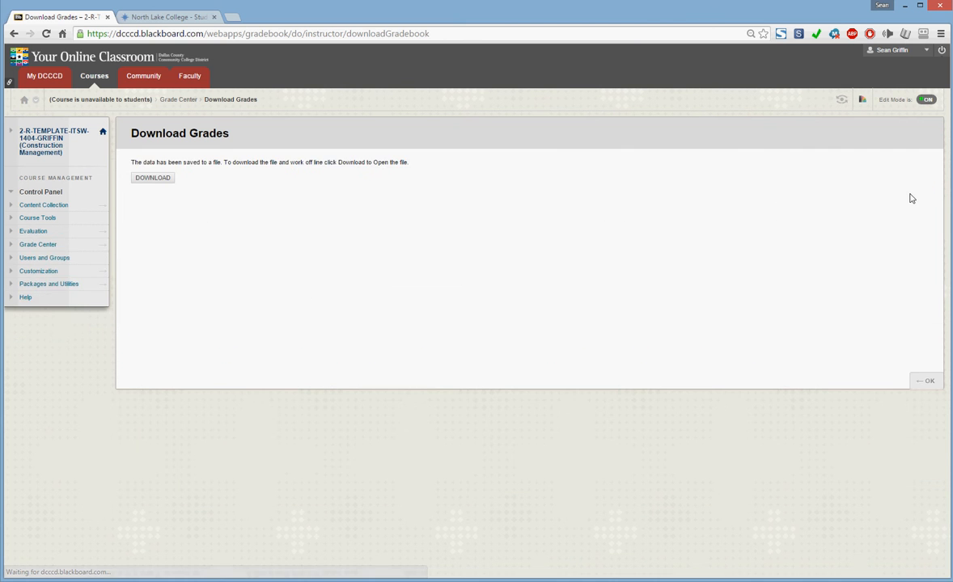
left_click(147, 181)
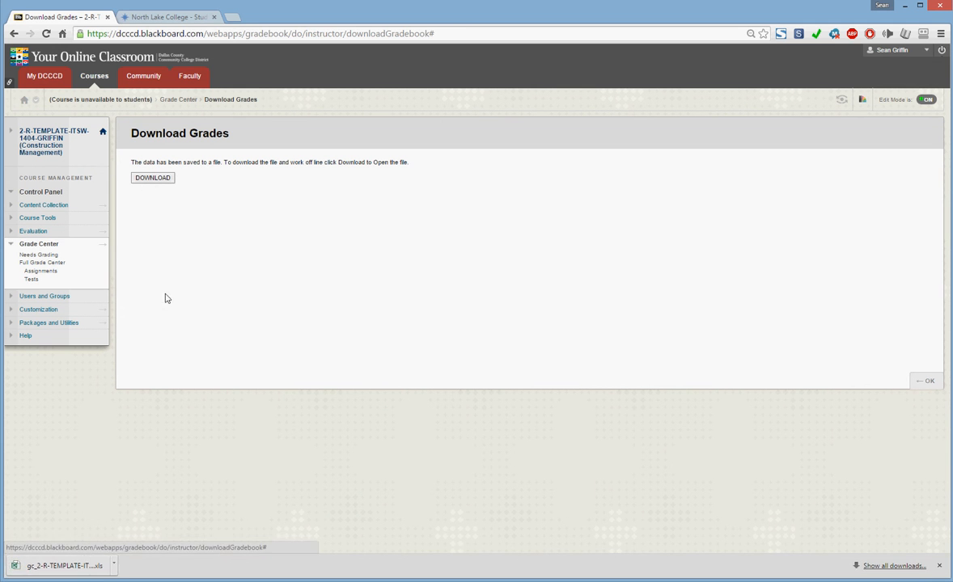
left_click(56, 569)
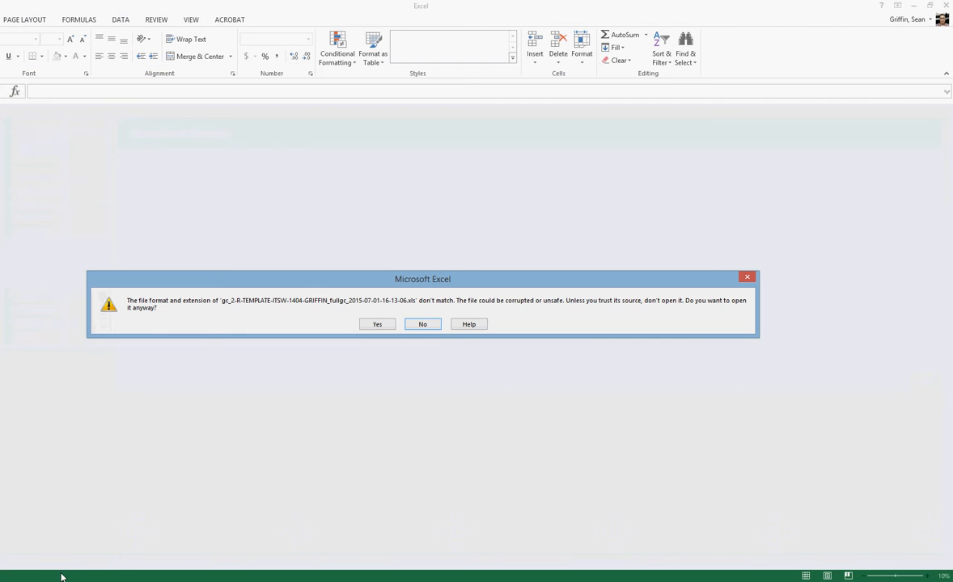
left_click(378, 327)
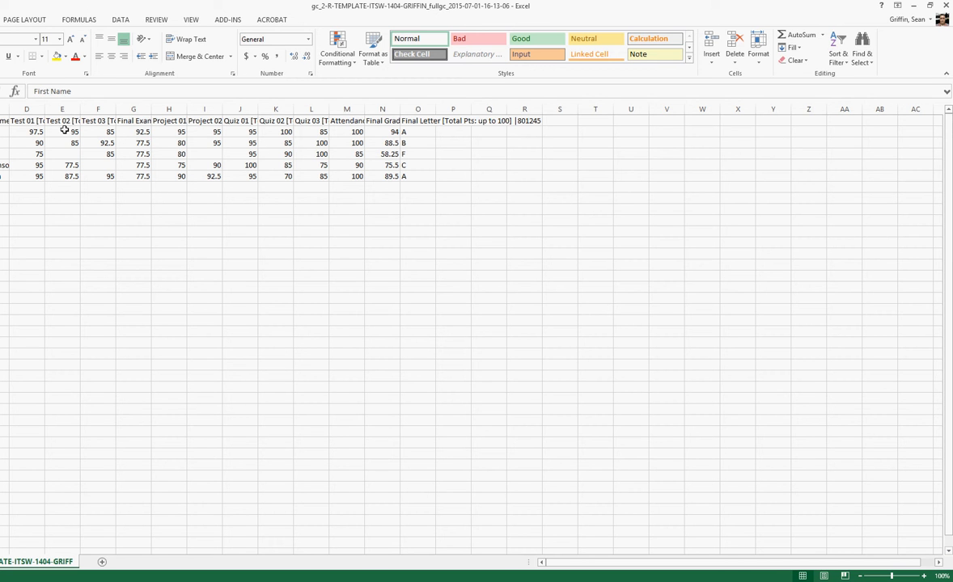
Examine the score ranges of Test 02, Project 02 and Quiz 03 by selecting each column's student rows
left_click_drag(64, 132, 65, 178)
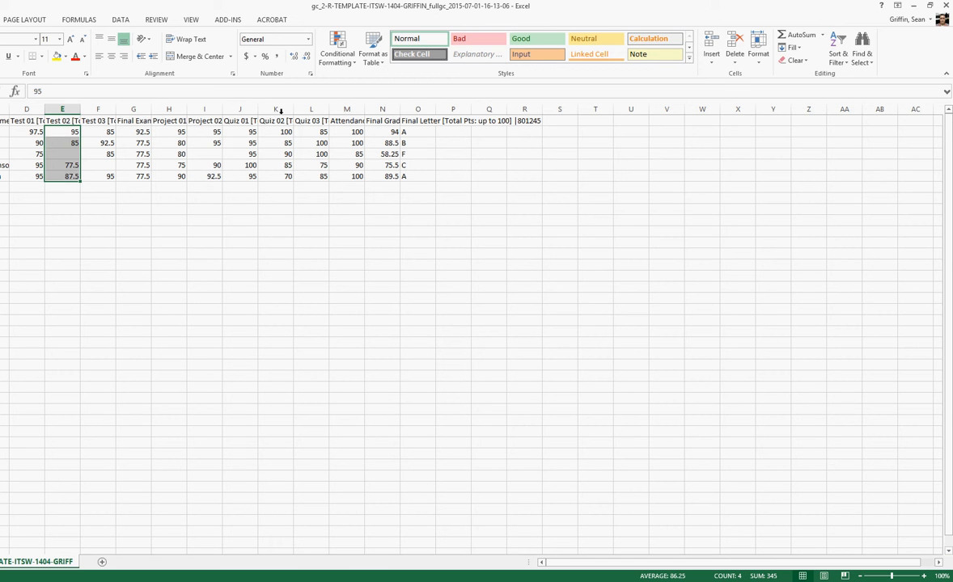
left_click_drag(218, 132, 216, 176)
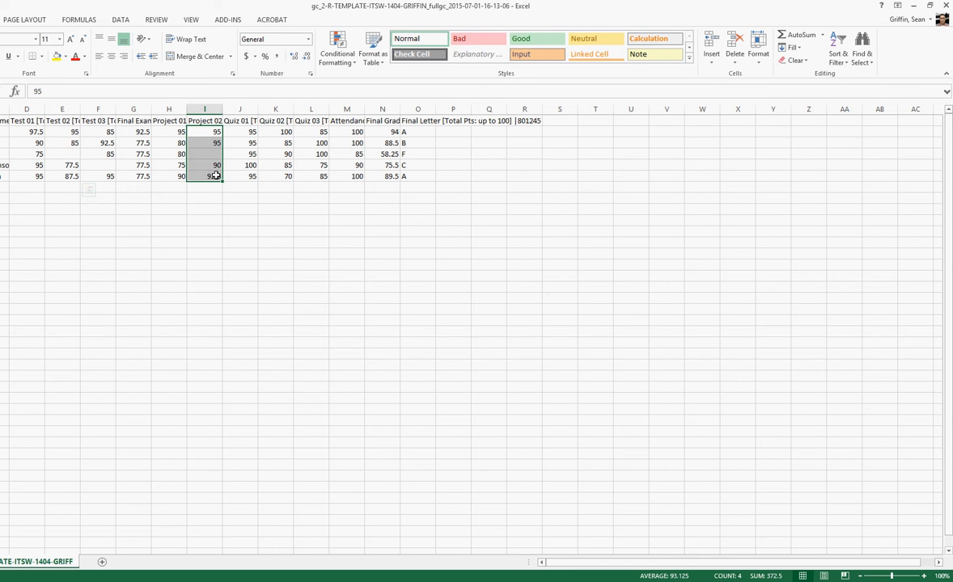
left_click_drag(322, 131, 314, 176)
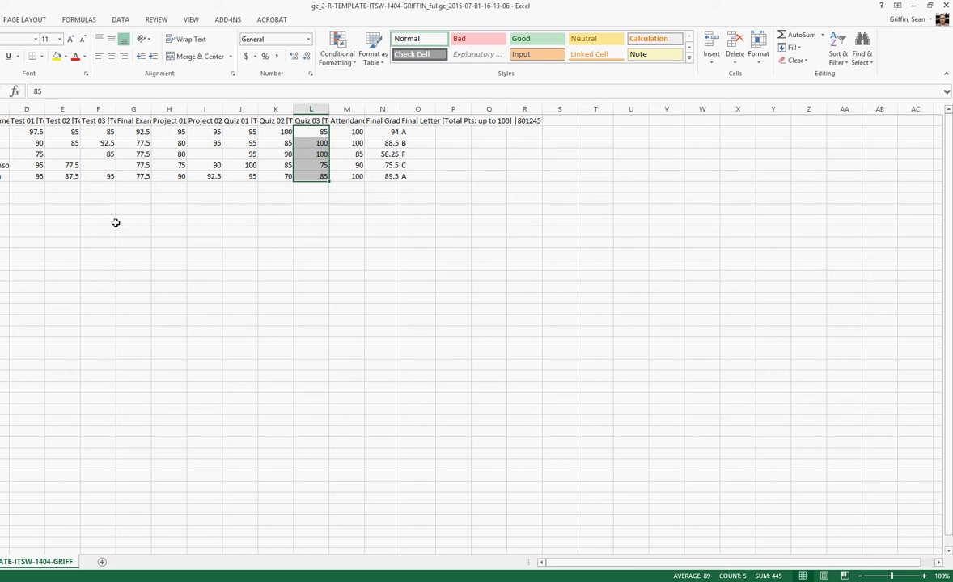
Count the Test 02 scores in cell E8 with the formula =COUNT(E2:E6)
left_click(91, 201)
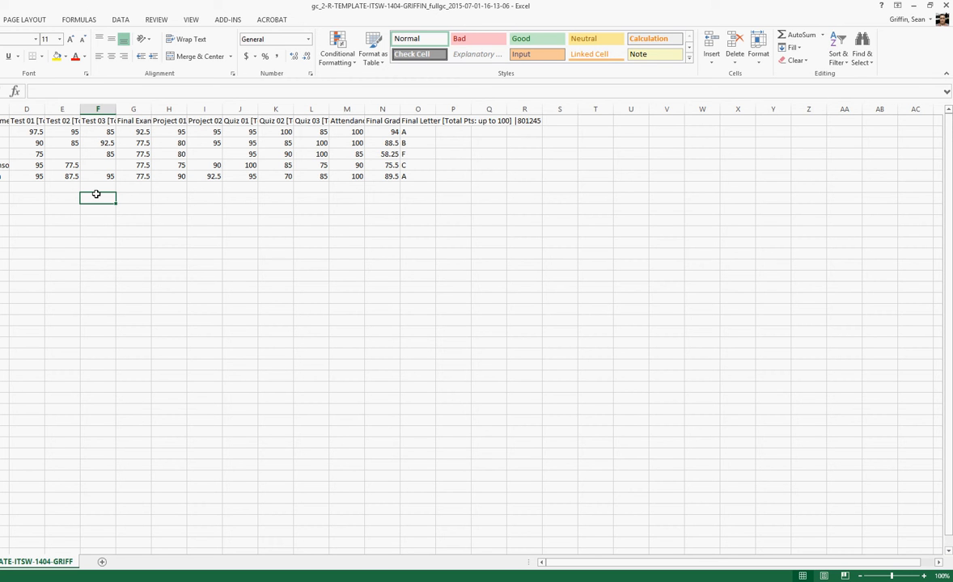
key("Left")
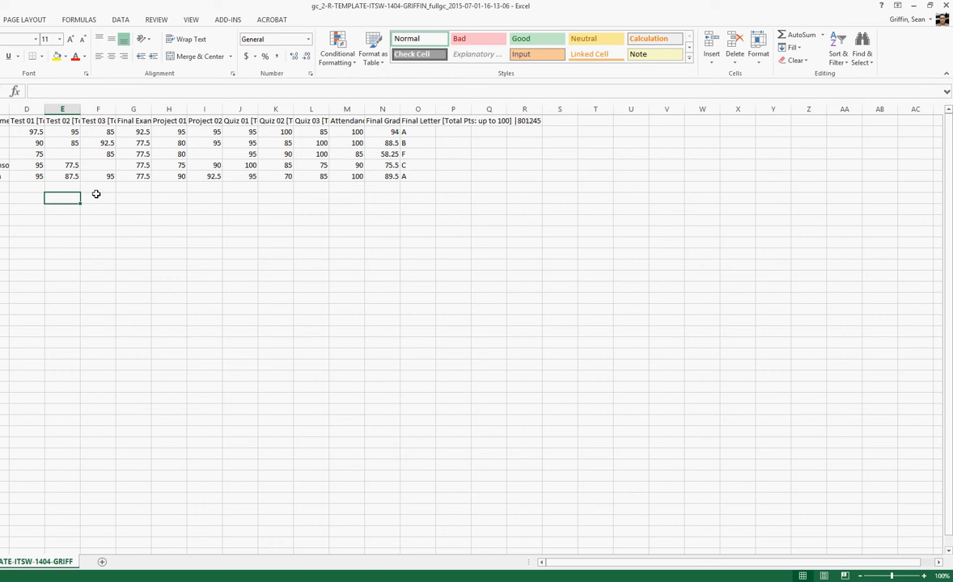
type("=count")
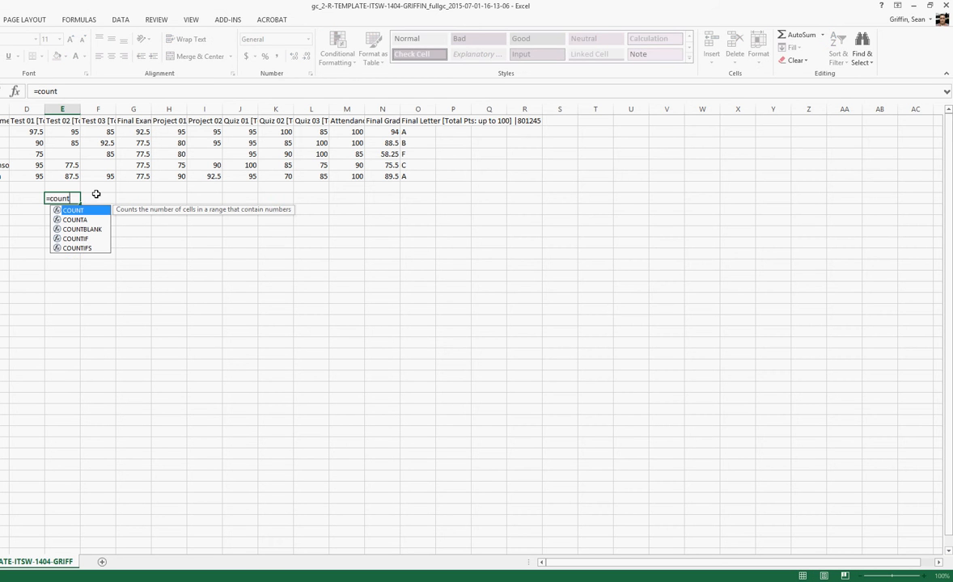
type("(")
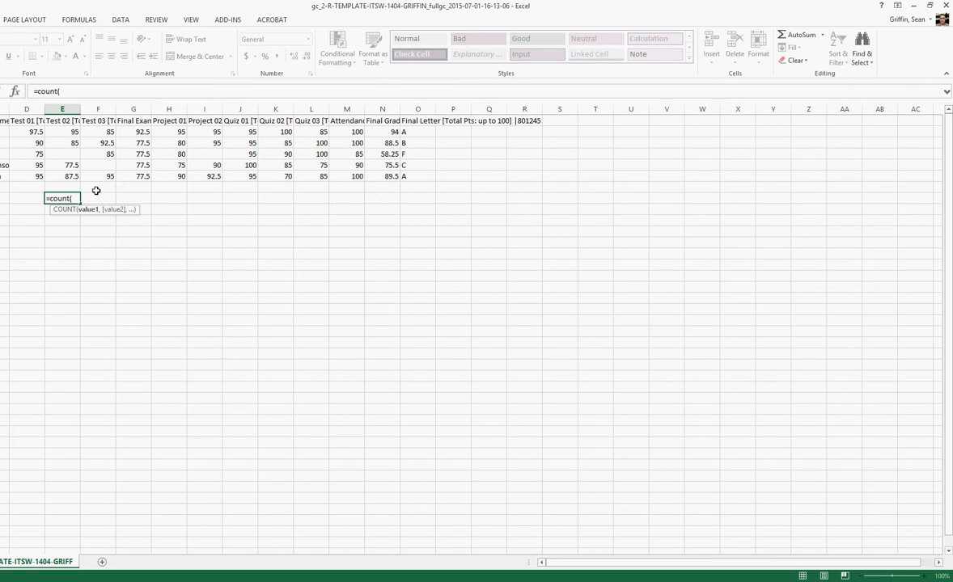
left_click_drag(66, 131, 67, 177)
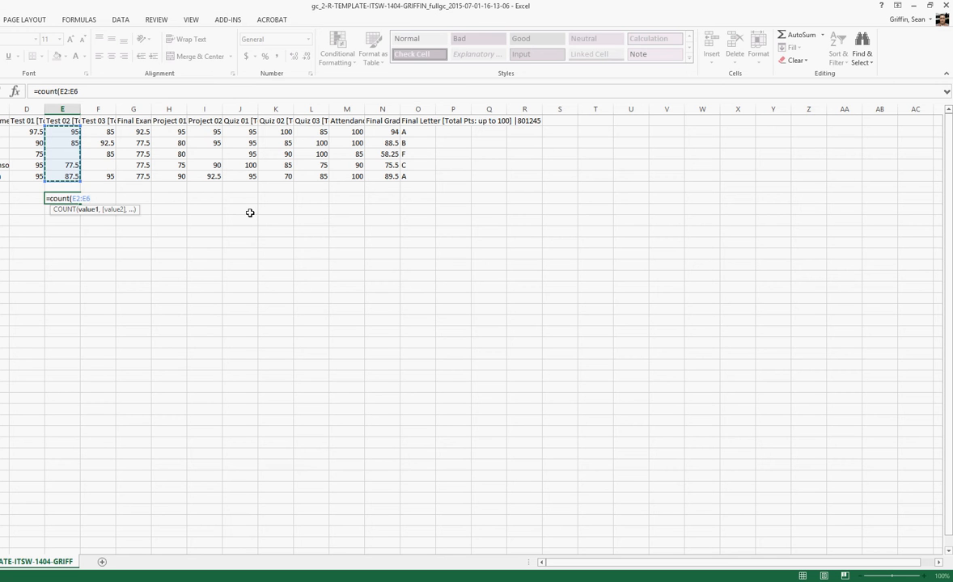
type(")")
key("Return")
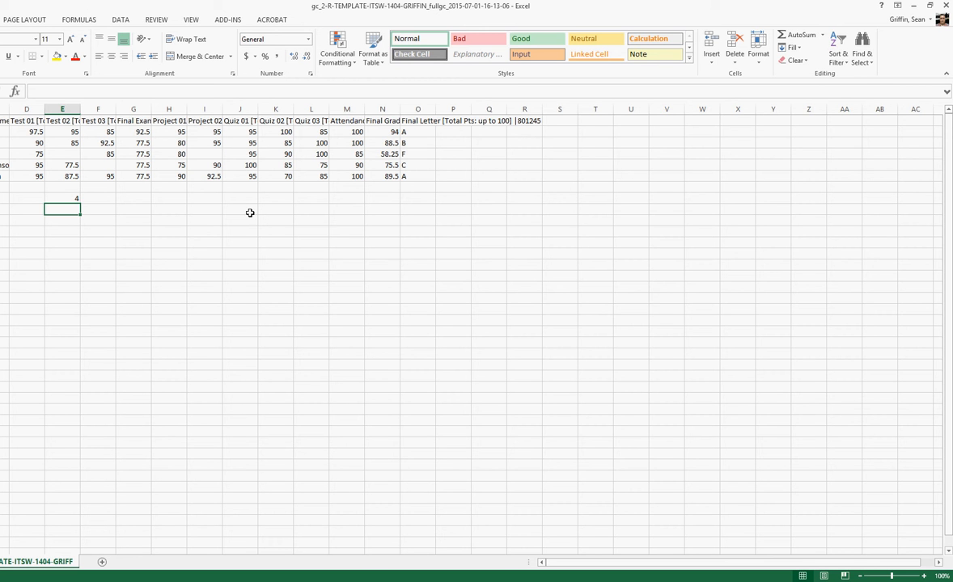
Total the Test 02 scores in cell E9 with the formula =SUM(E2:E6)
left_click(809, 39)
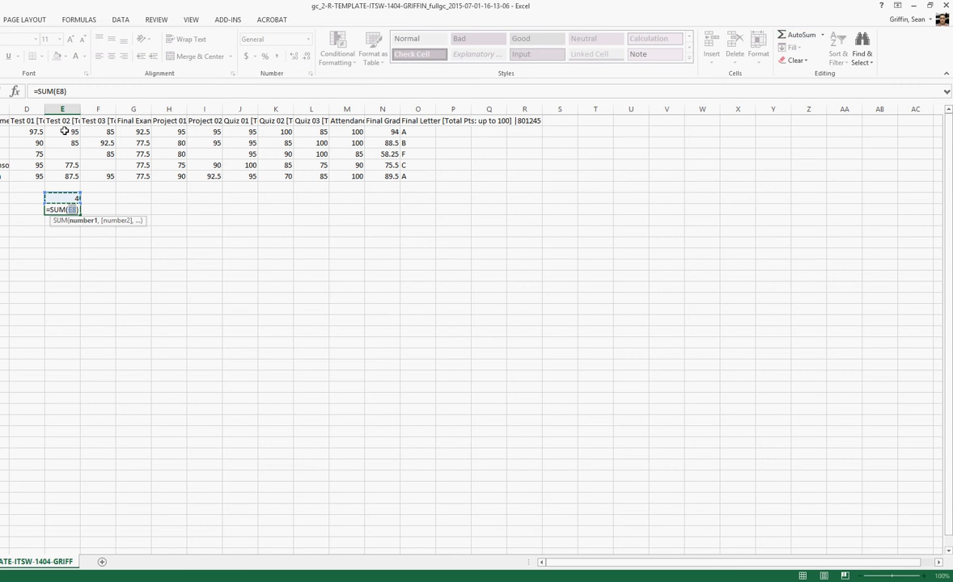
left_click_drag(64, 131, 70, 172)
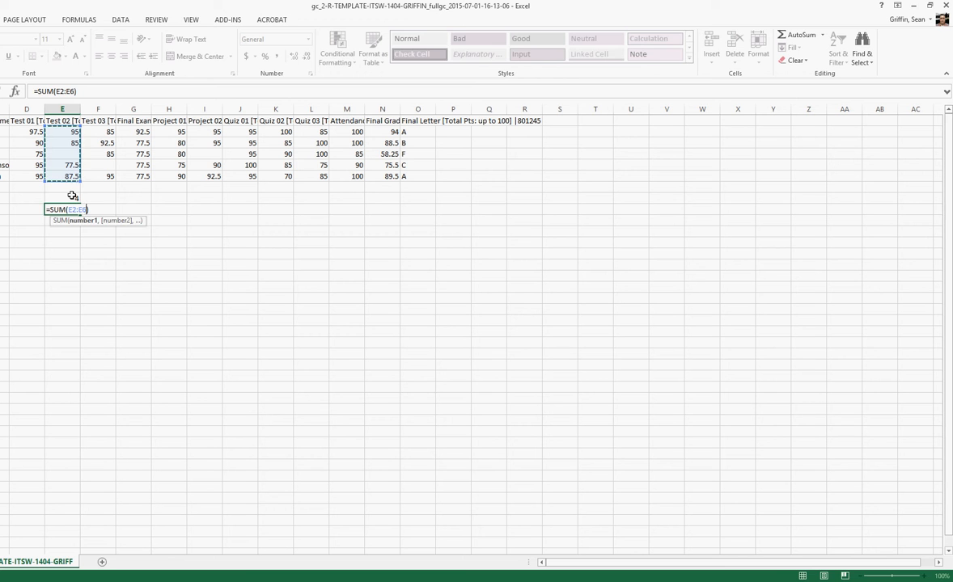
key("Return")
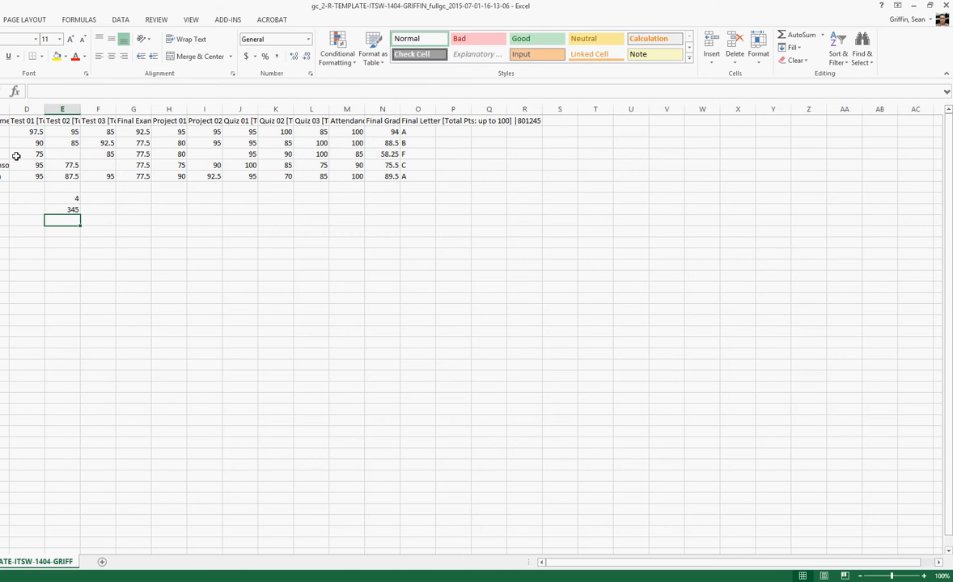
left_click(69, 208)
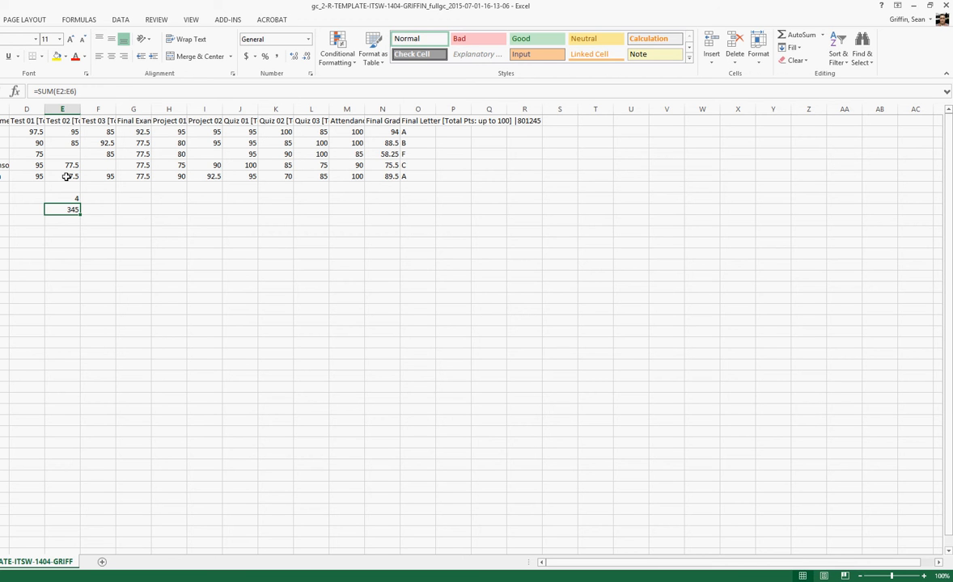
left_click(75, 223)
type("5000")
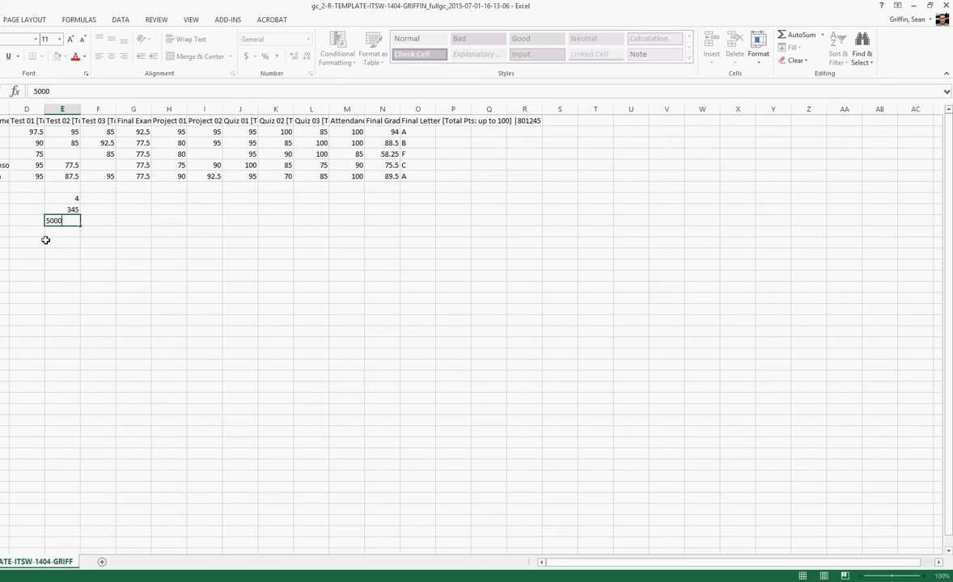
key("BackSpace")
key("Return")
key("Up")
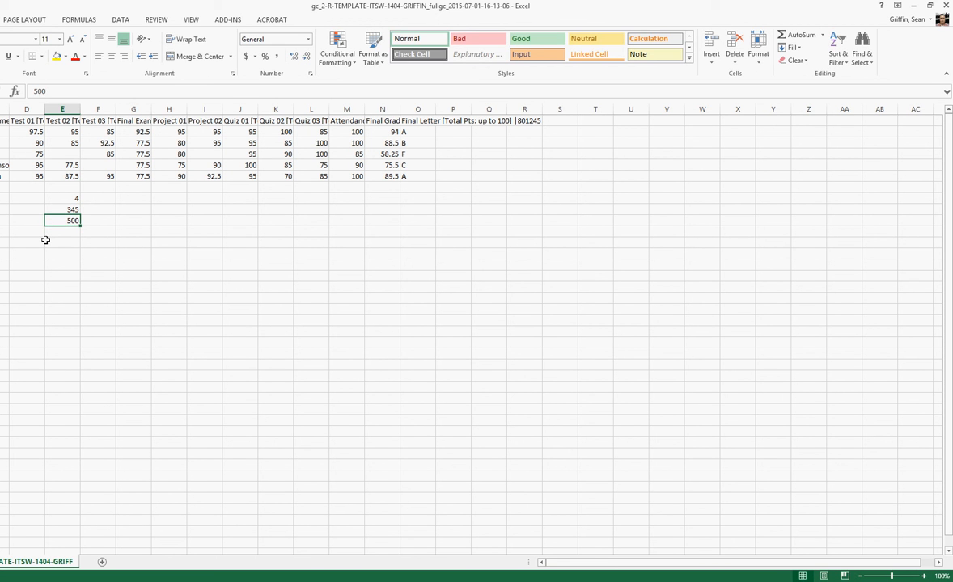
type("400")
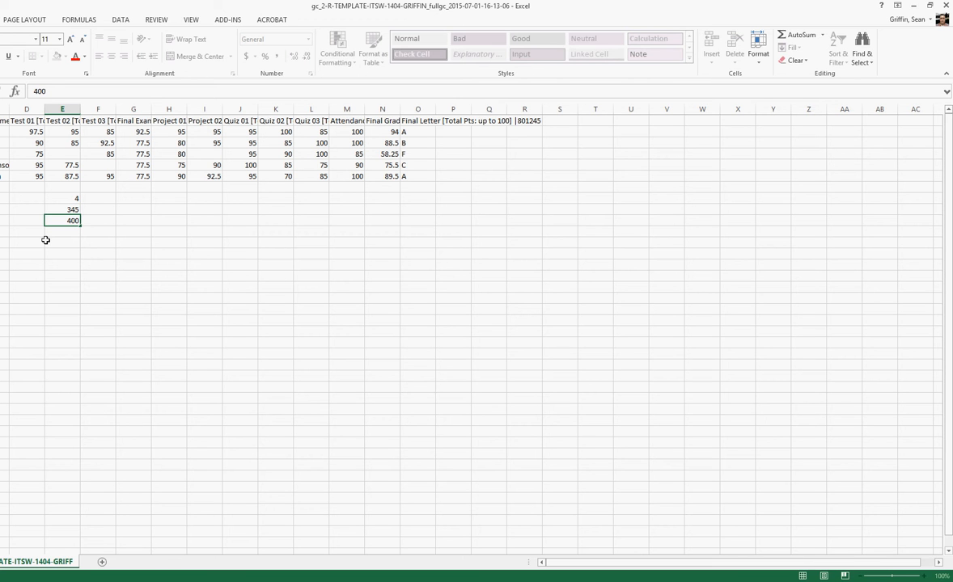
key("Return")
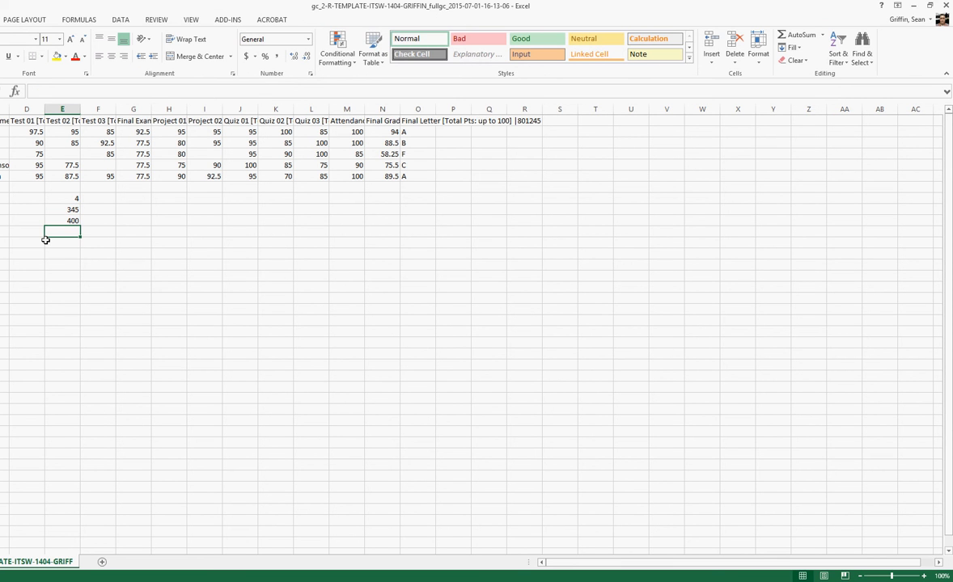
key("Up")
key("Delete")
Copy the Test 02 count and total formulas from E8:E9 into I8:I9 below the Project 02 scores
left_click(68, 198)
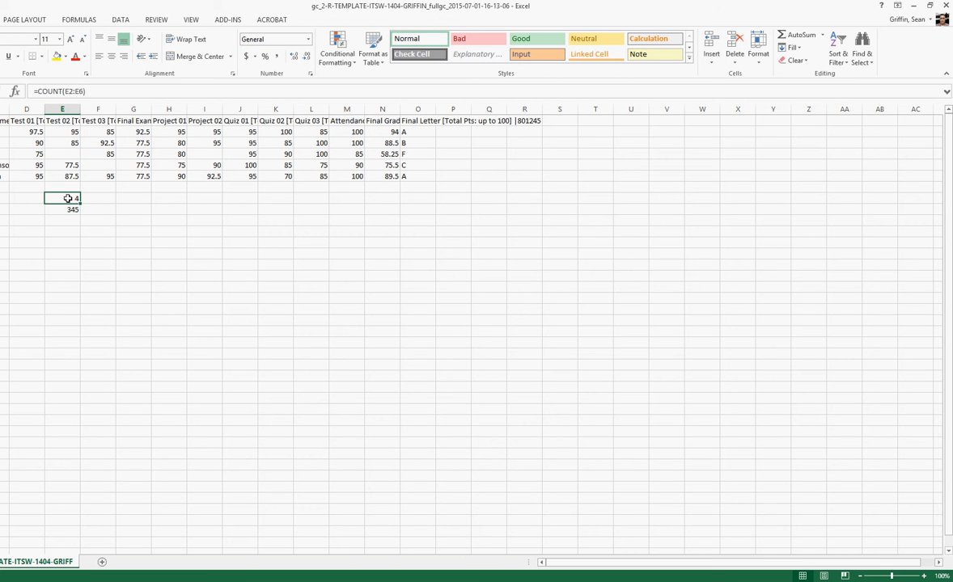
left_click_drag(68, 198, 72, 209)
left_click(67, 198)
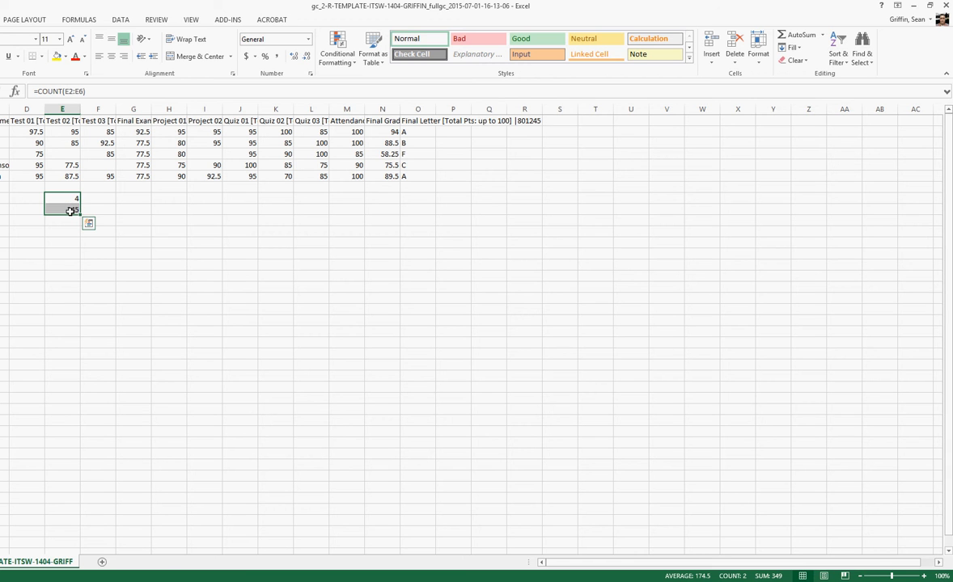
right_click(59, 206)
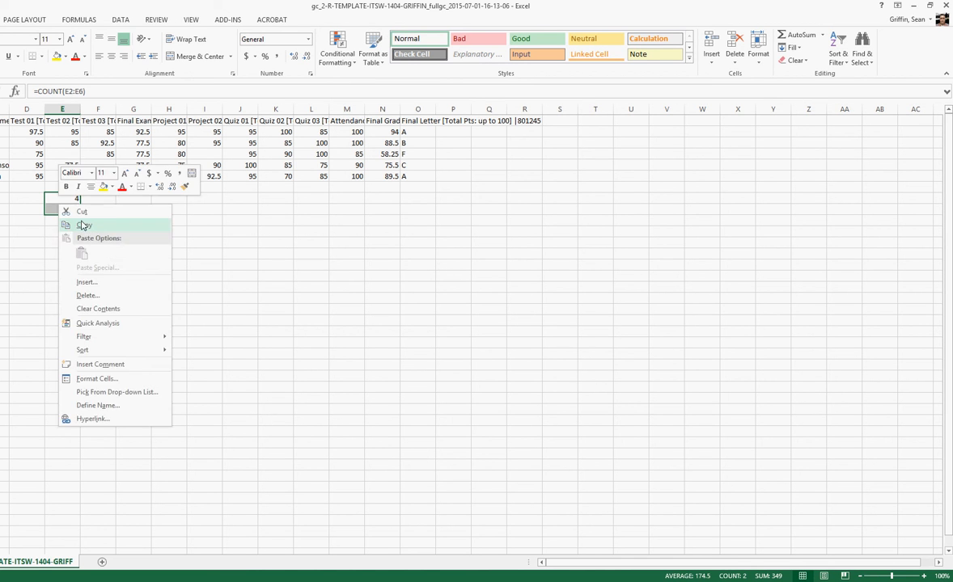
left_click(84, 226)
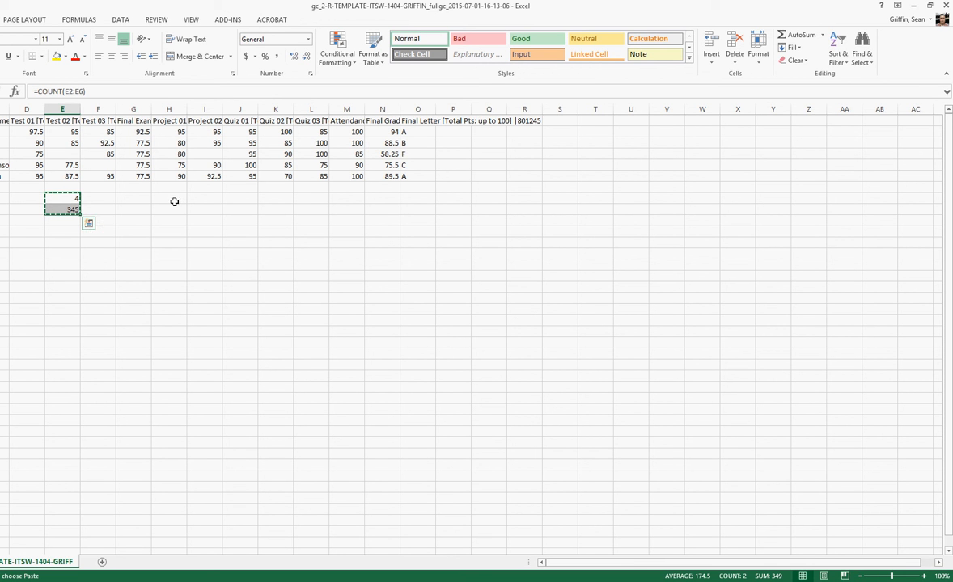
right_click(211, 199)
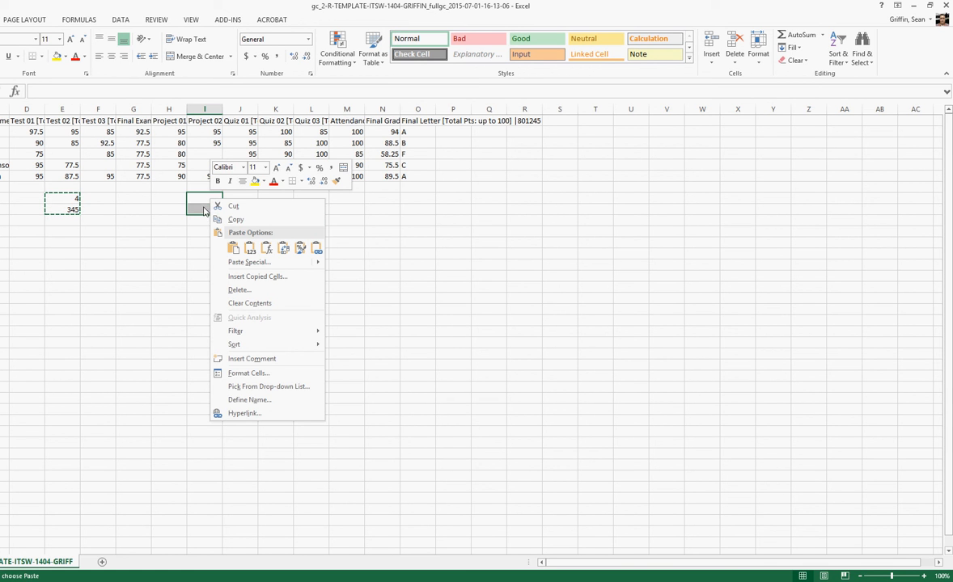
left_click(233, 249)
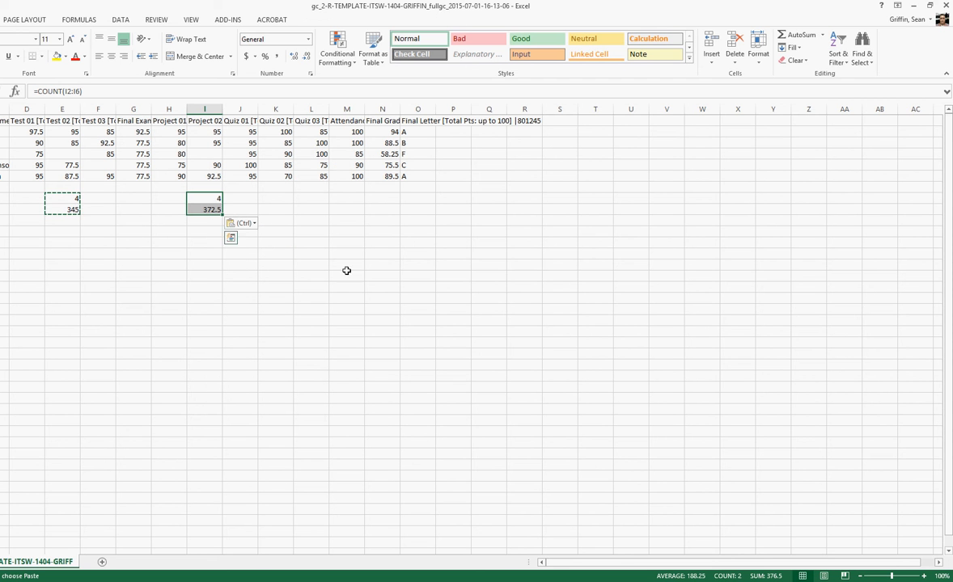
Paste the copied count and total formulas into L8:L9 below the Quiz 03 scores
right_click(311, 199)
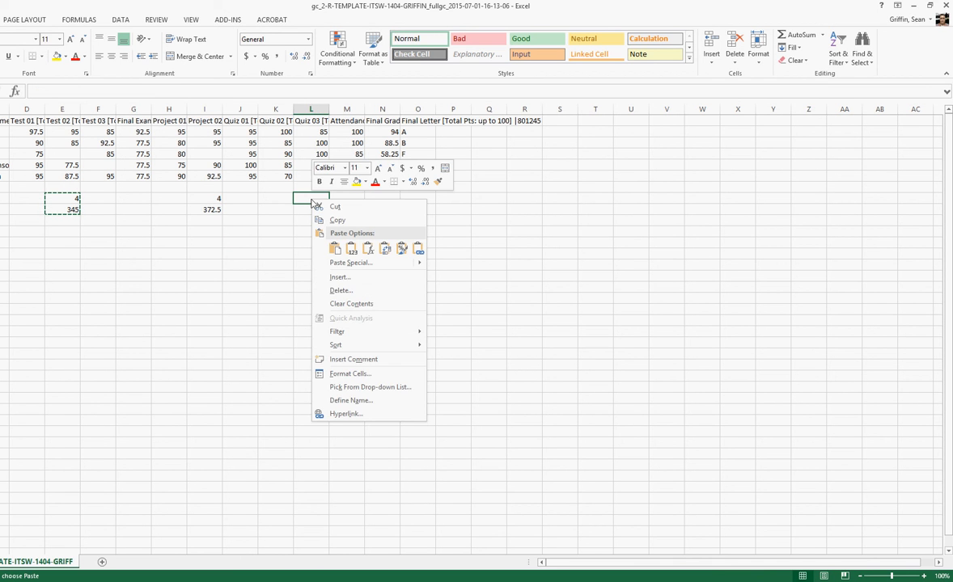
left_click(334, 249)
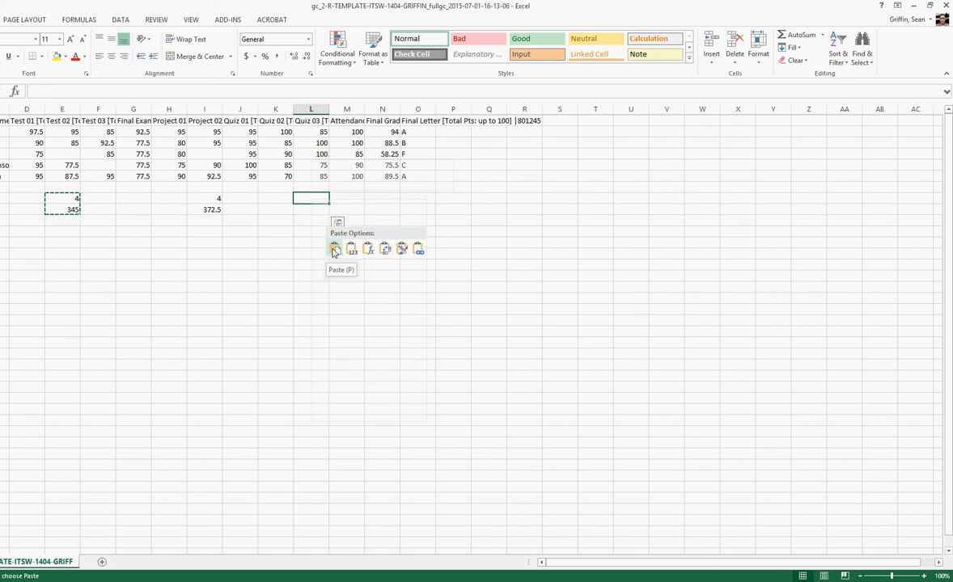
left_click(314, 288)
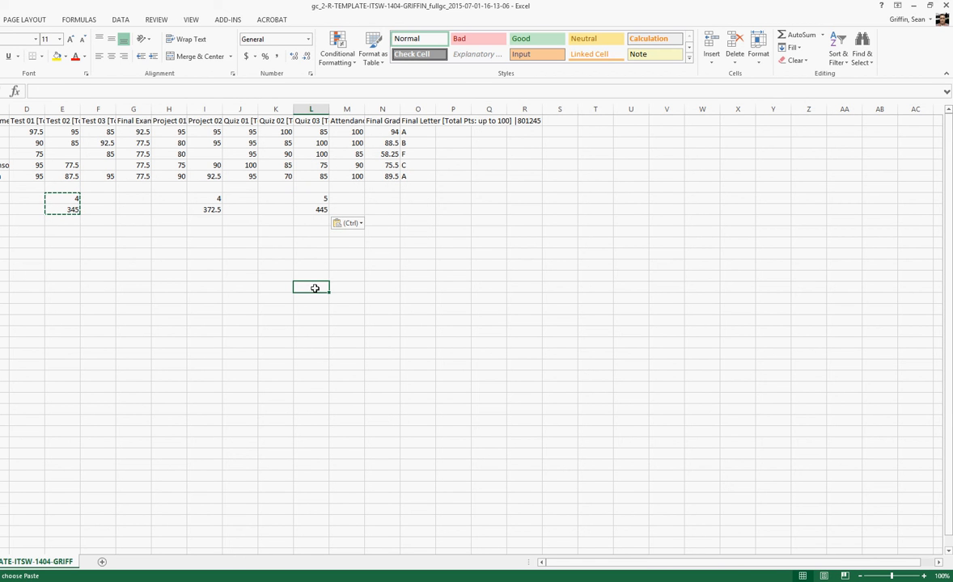
left_click(310, 202)
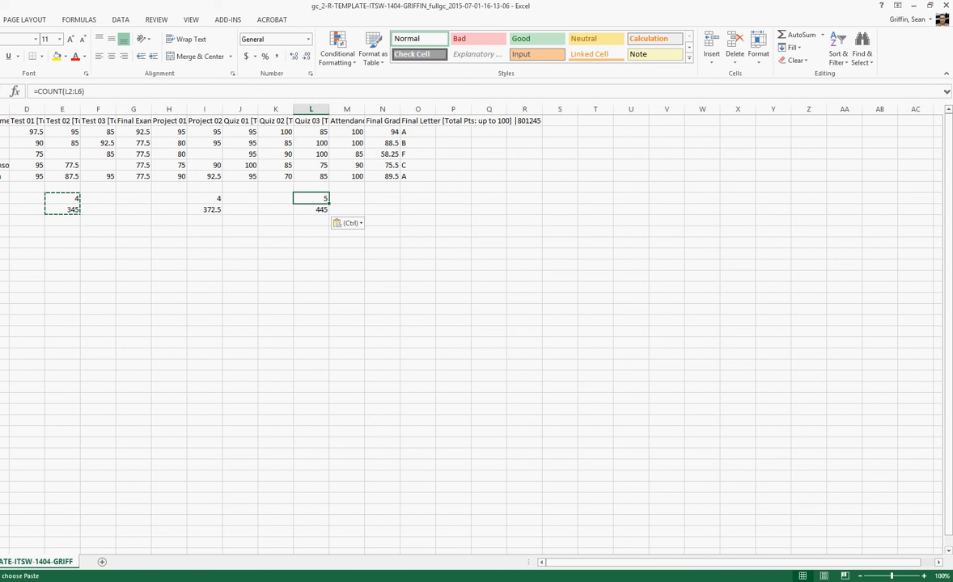
Switch to the Chrome browser and load slo.northlakecollege.edu in the North Lake College tab
left_click(32, 581)
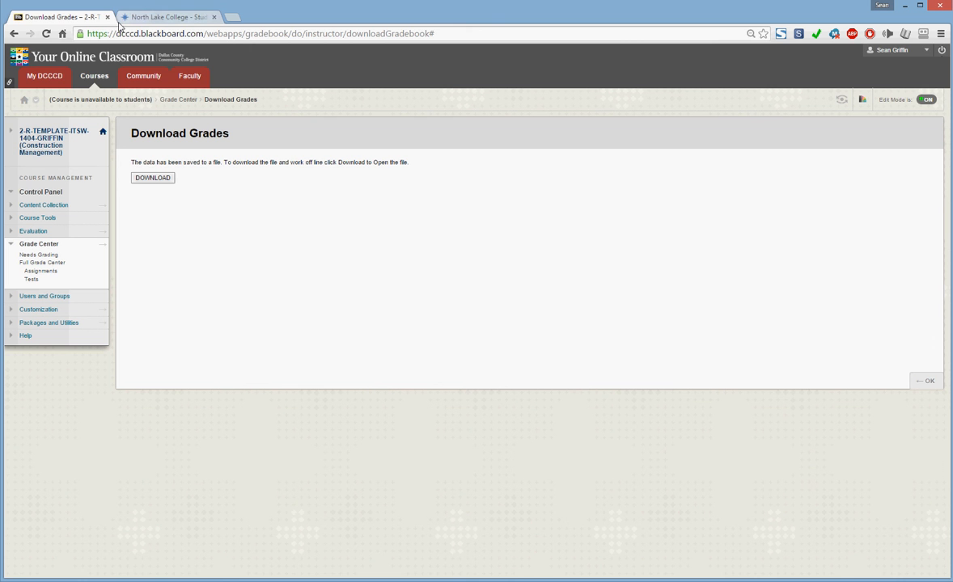
left_click(144, 20)
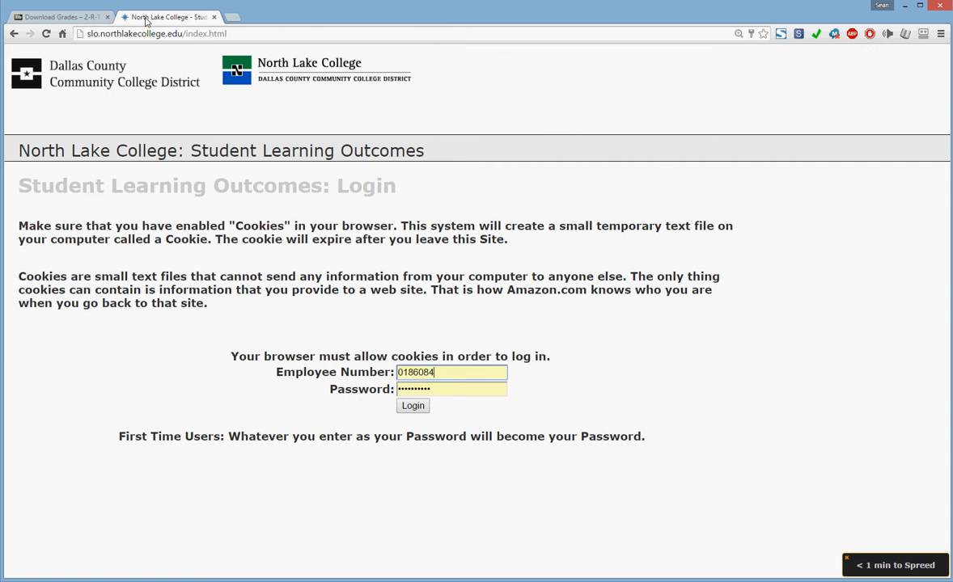
left_click(194, 34)
type("slo")
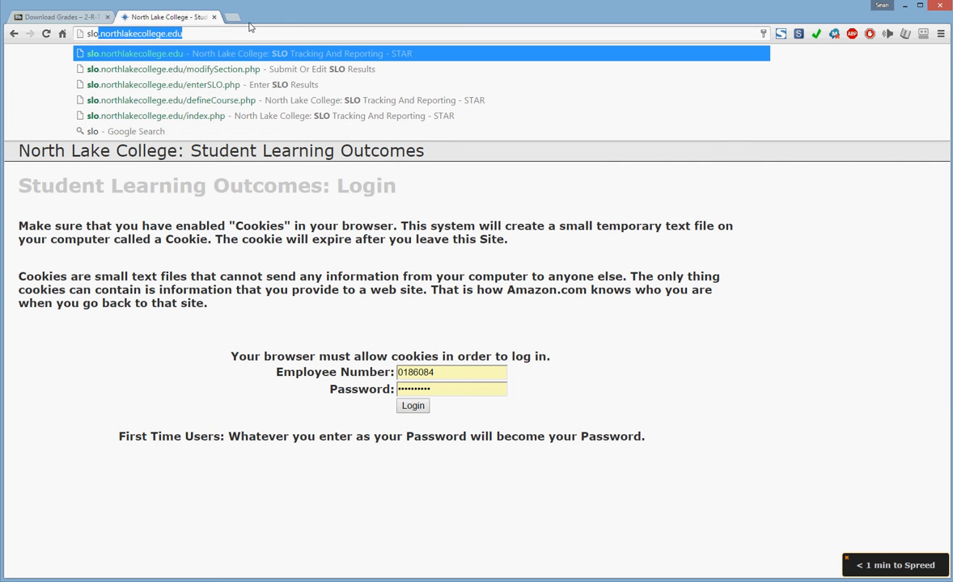
type(".n")
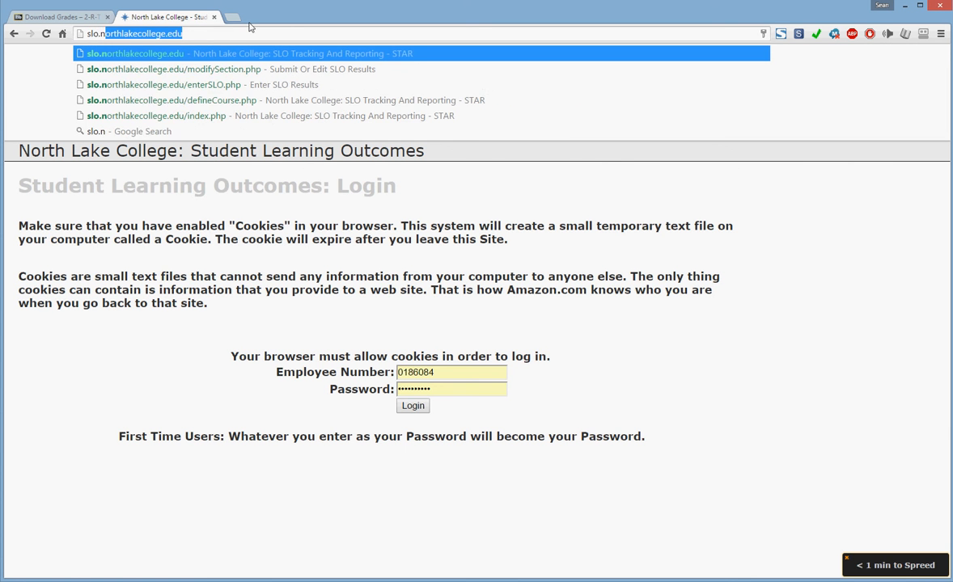
type("orthlakeco")
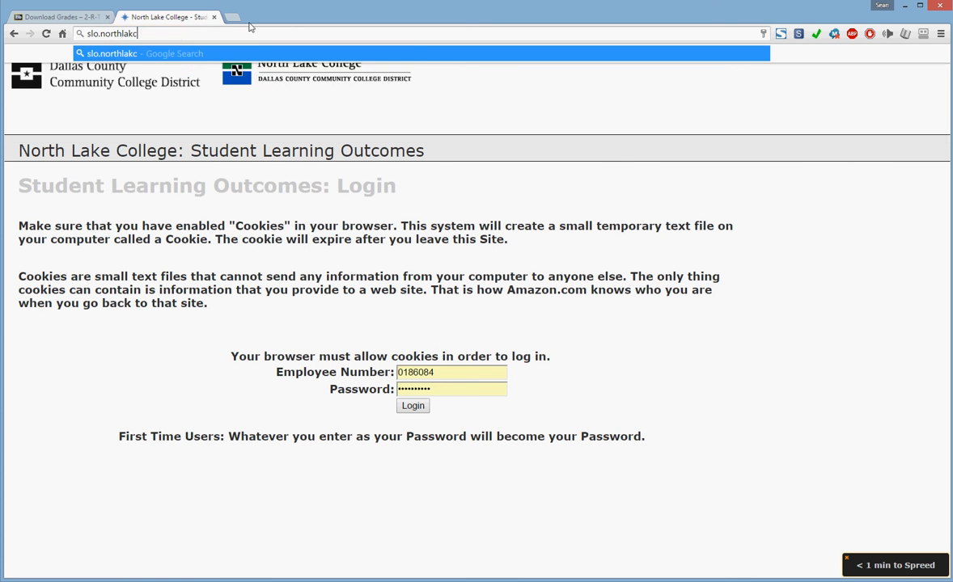
type("lle")
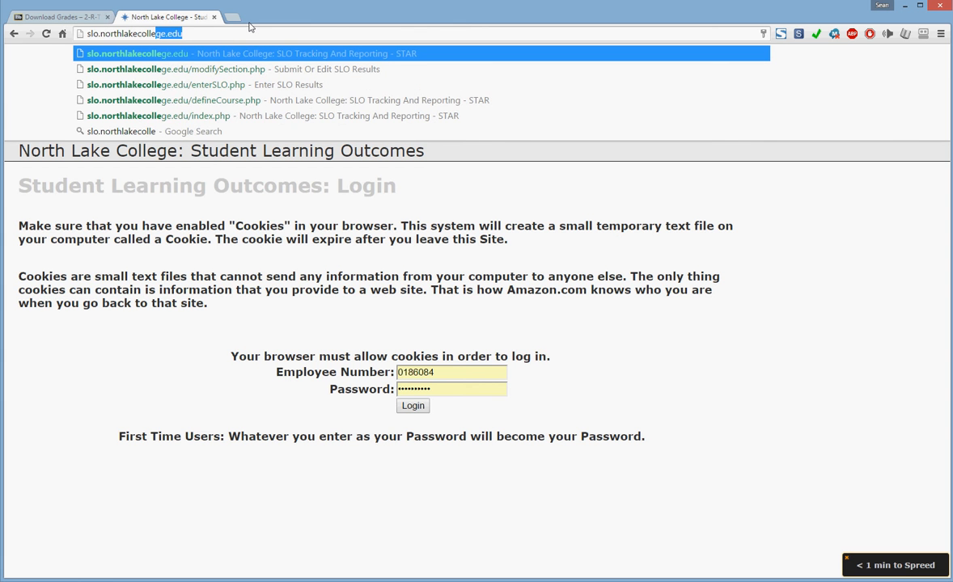
type("ge.edu")
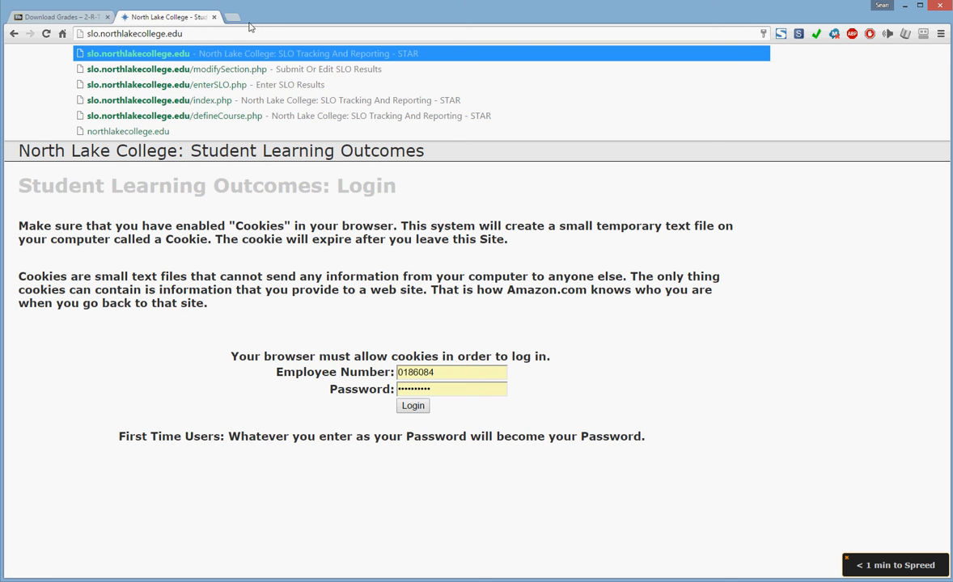
key("Return")
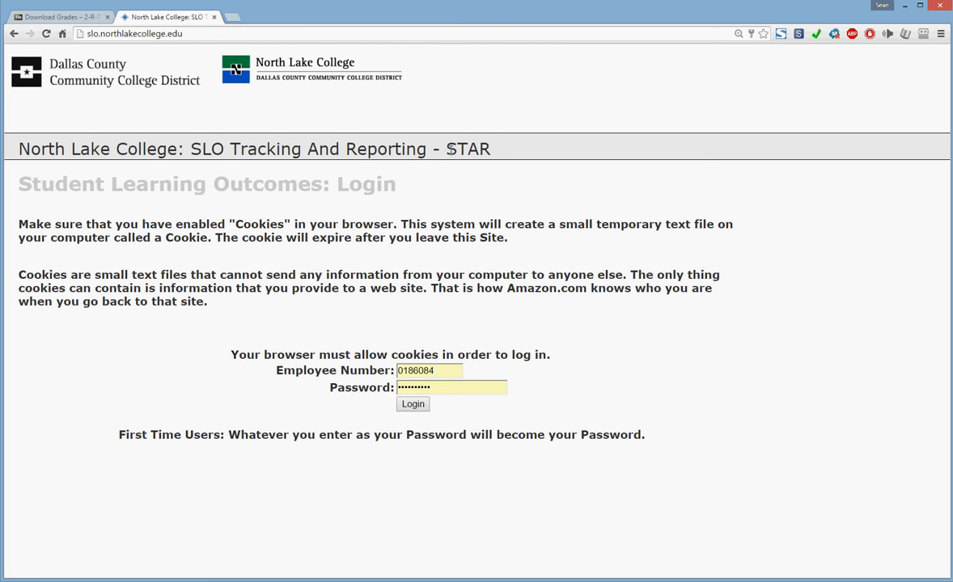
Log in to the SLO Tracking And Reporting - STAR site with the prefilled employee number and password
left_click_drag(446, 148, 491, 149)
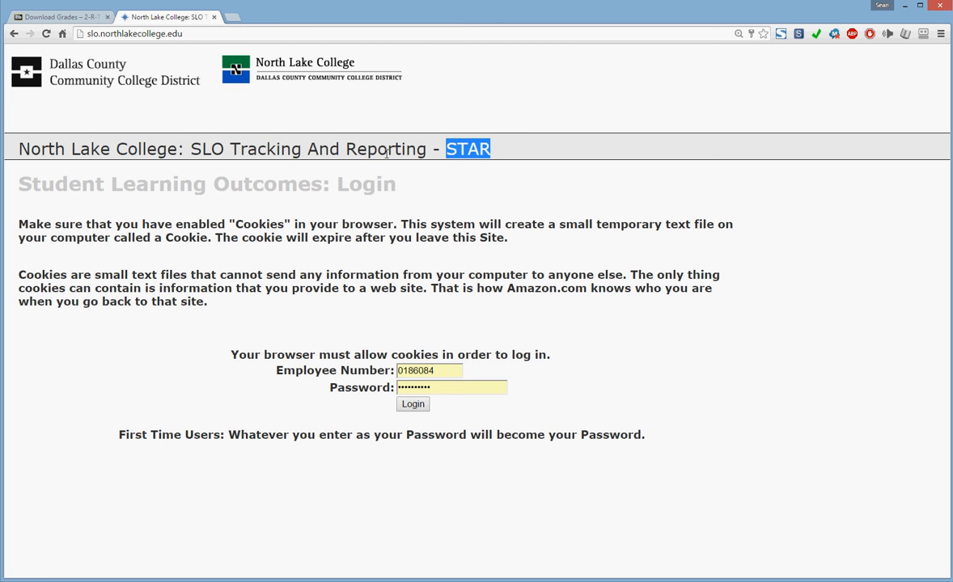
left_click(443, 371)
left_click(443, 371)
left_click(544, 354)
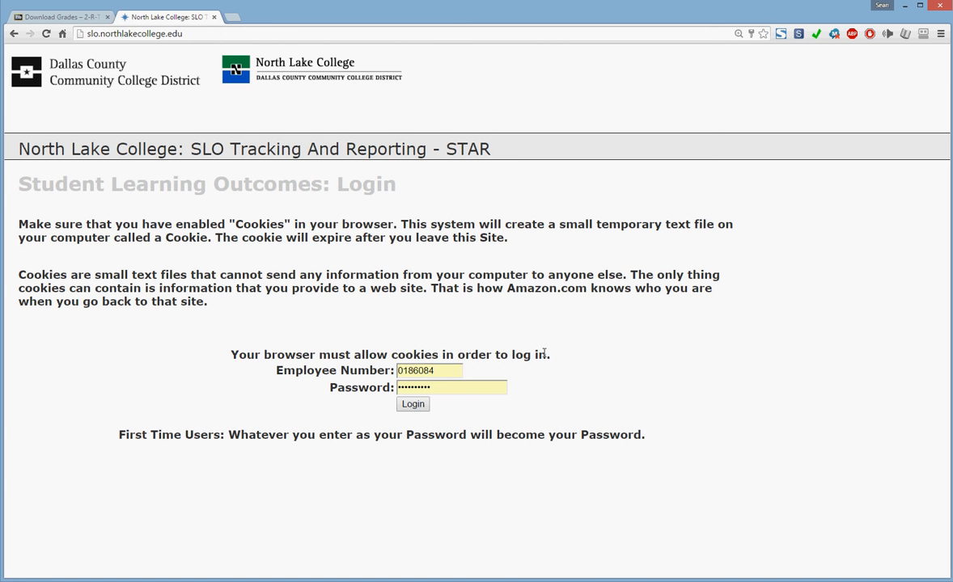
left_click(414, 404)
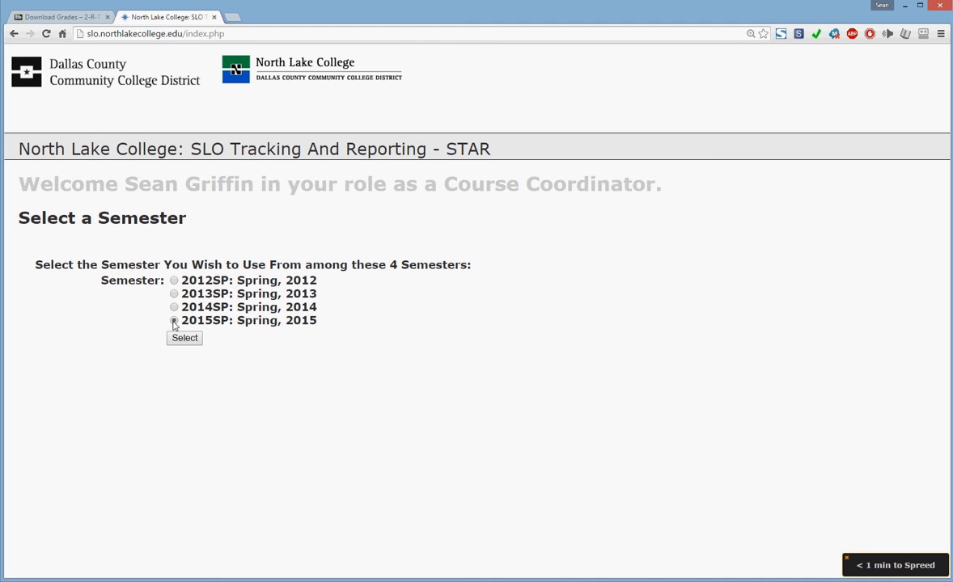
Choose the Spring, 2015 semester and open SLO results entry for section CNBT-1000-75000
left_click(174, 321)
left_click(182, 340)
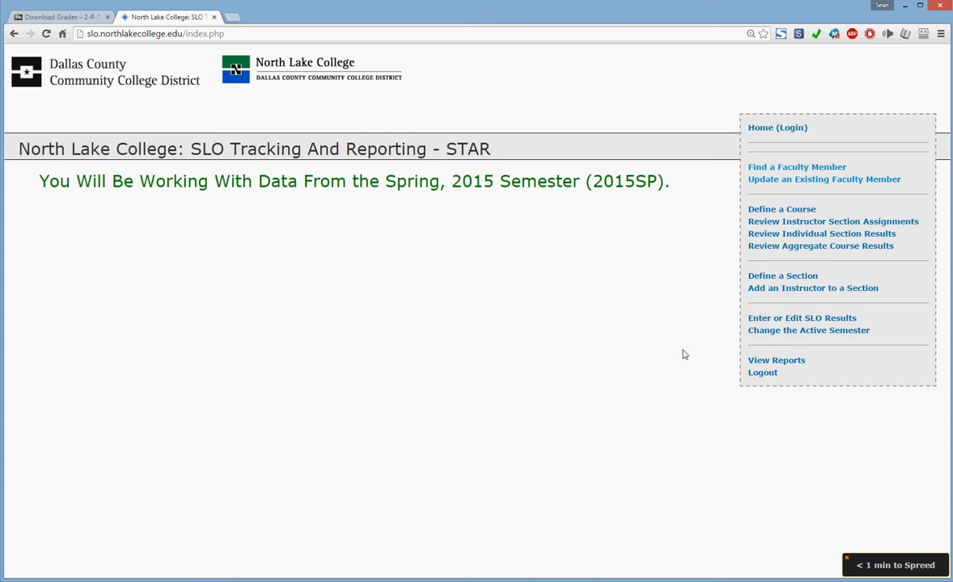
left_click(763, 320)
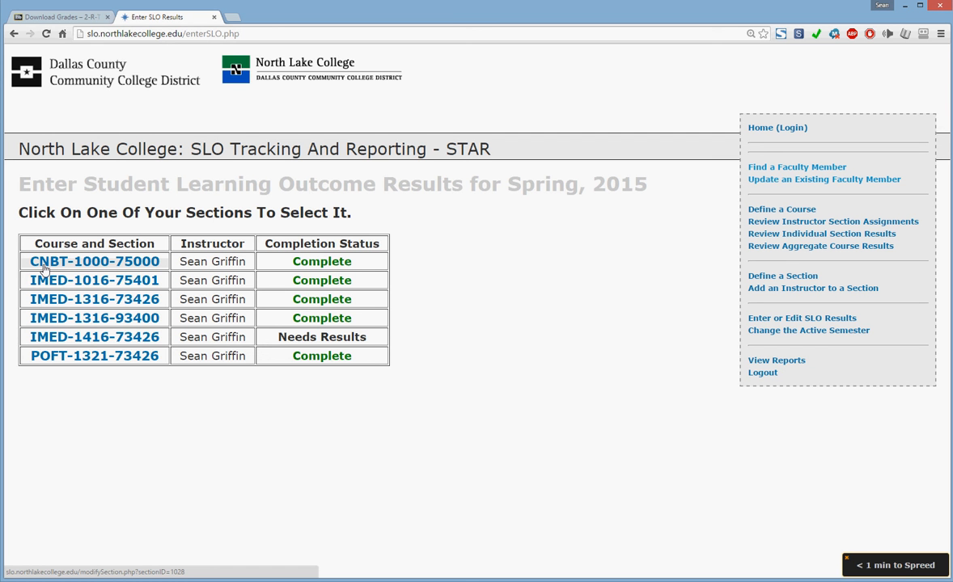
left_click(96, 264)
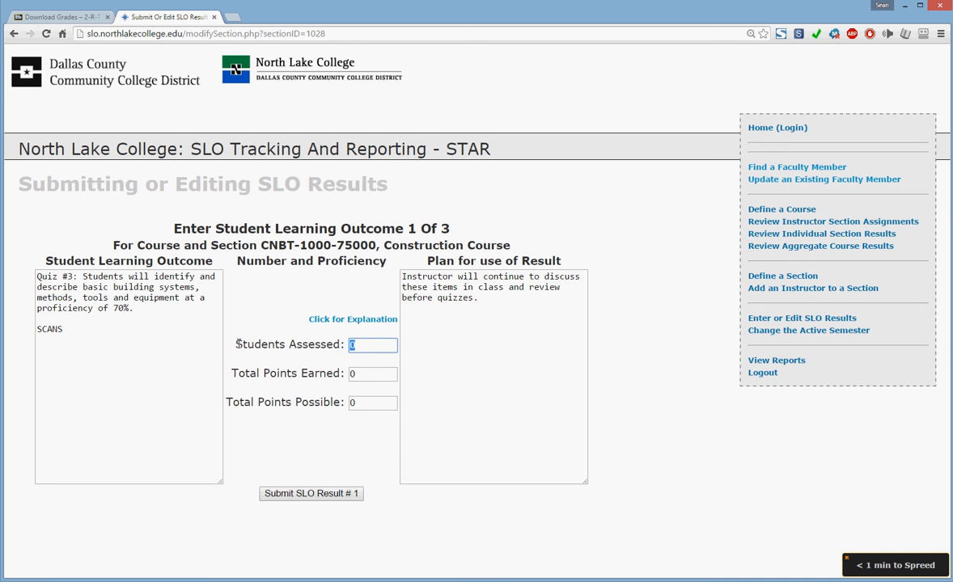
Examine the students assessed, points earned and points possible fields and the Quiz #3 outcome description
left_click_drag(233, 345, 349, 345)
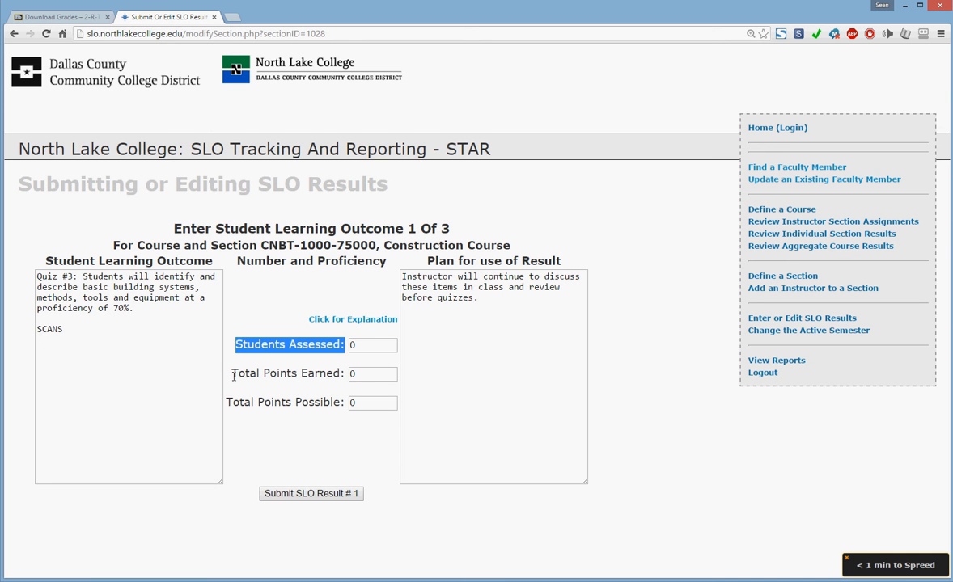
left_click_drag(232, 374, 346, 374)
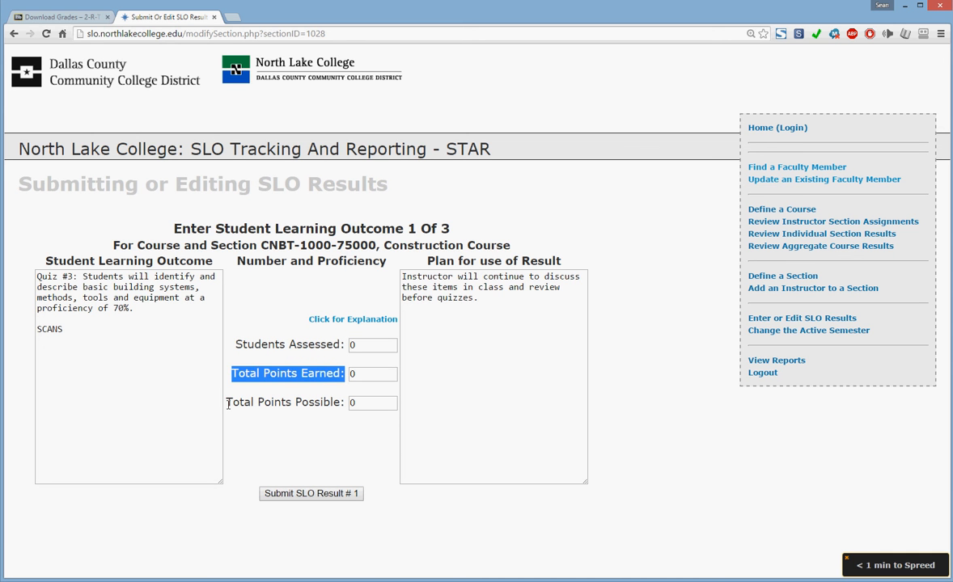
left_click_drag(228, 401, 345, 402)
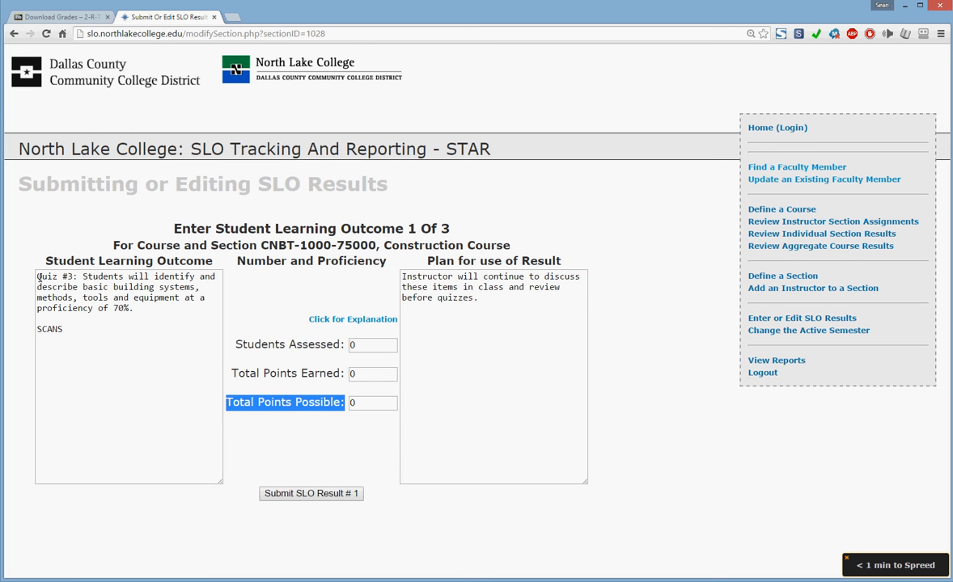
left_click_drag(35, 277, 71, 331)
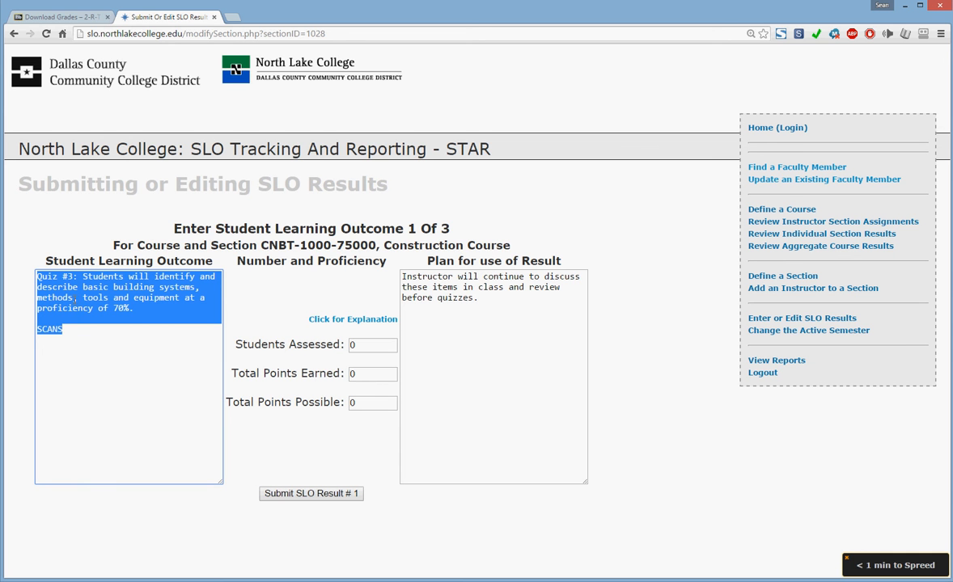
left_click(40, 277)
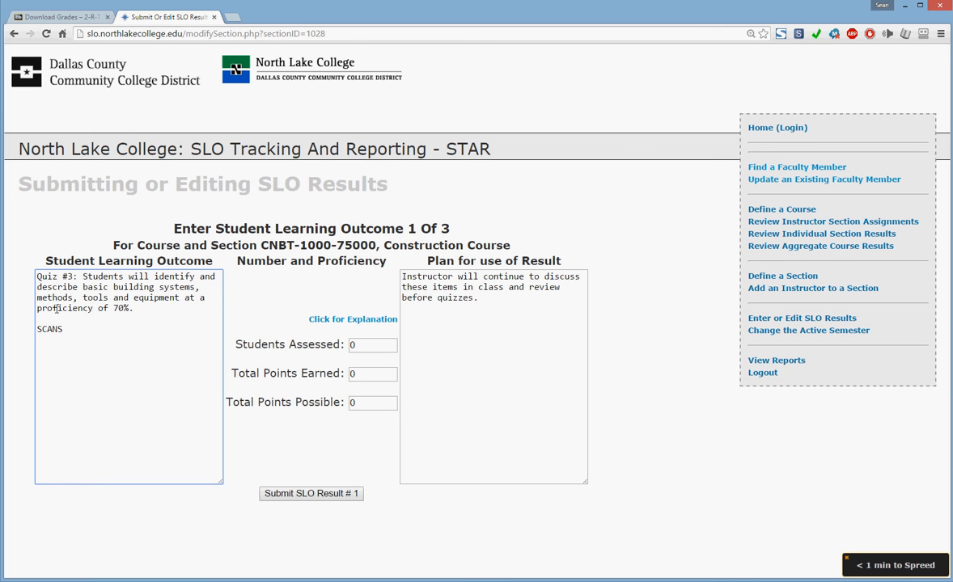
left_click_drag(57, 311, 135, 313)
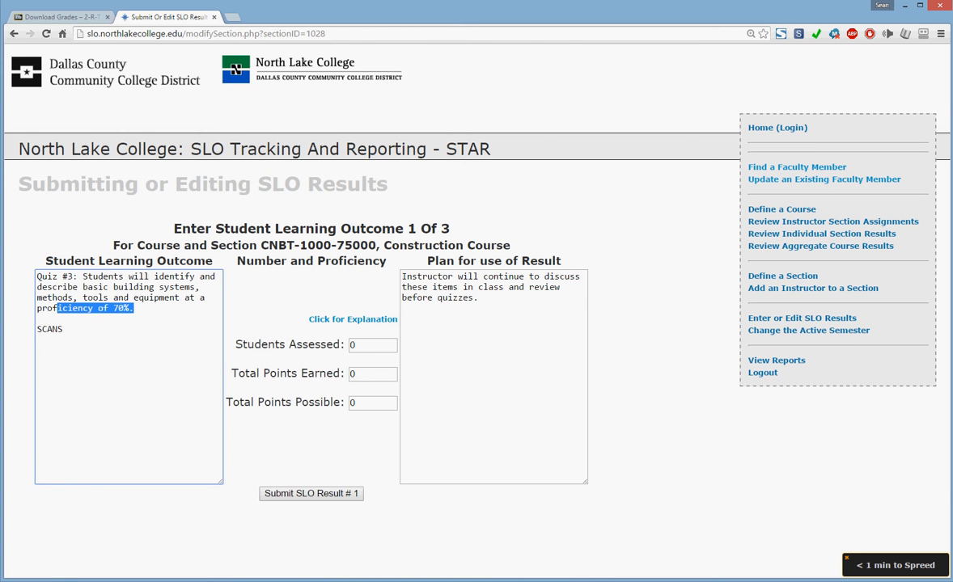
Look up the Quiz 03 count in the Excel workbook and enter 5 as Students Assessed for outcome 1
key("alt+Tab")
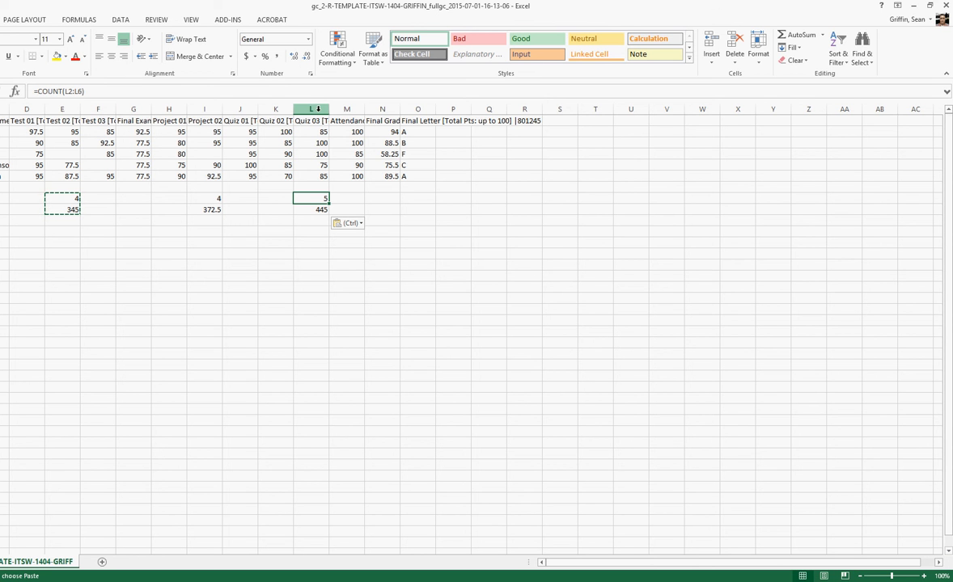
left_click(317, 212)
left_click(321, 201)
key("alt+Tab")
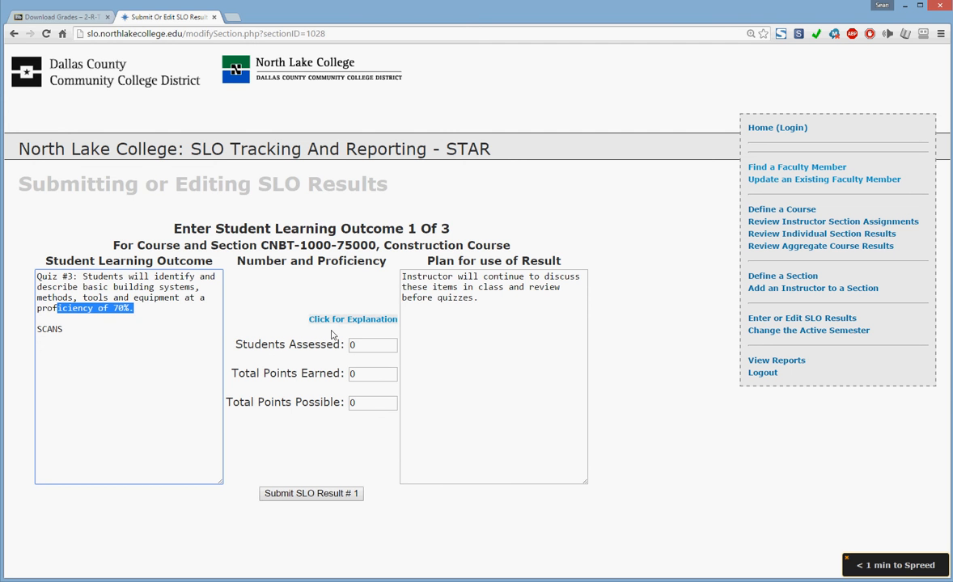
double_click(362, 346)
type("5")
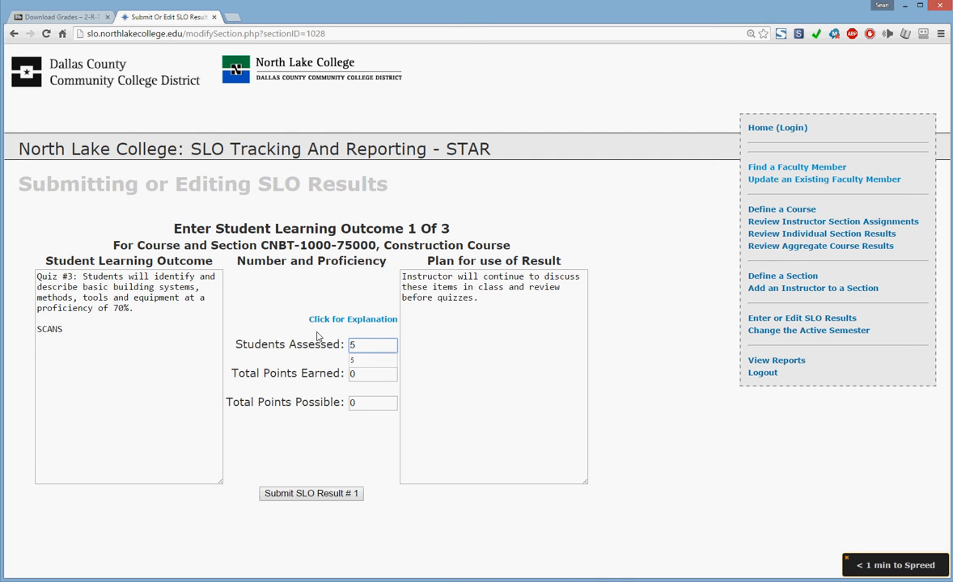
key("Tab")
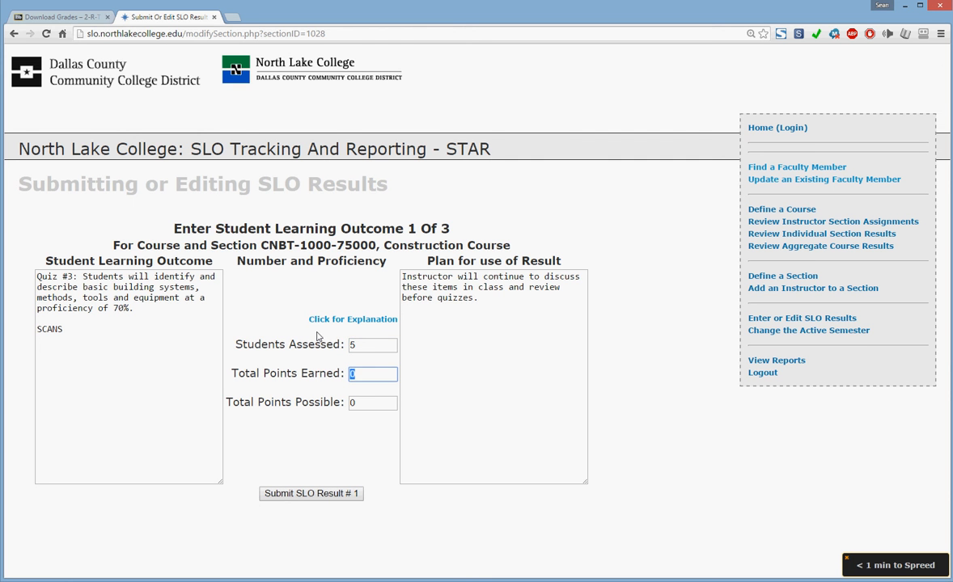
Check the Quiz 03 total in the Excel workbook and enter 445 Total Points Earned and 500 Total Points Possible for outcome 1
key("alt+Tab")
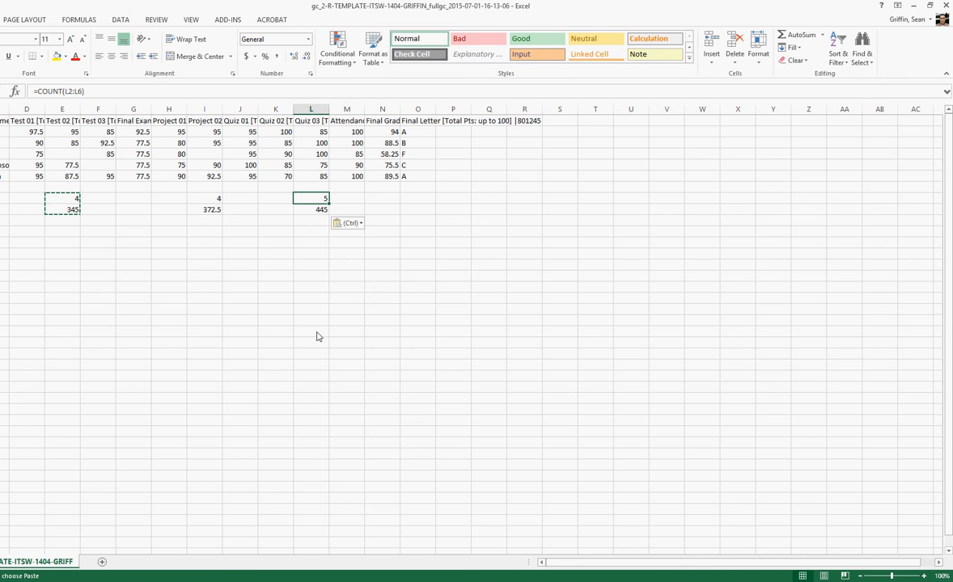
key("alt+Tab")
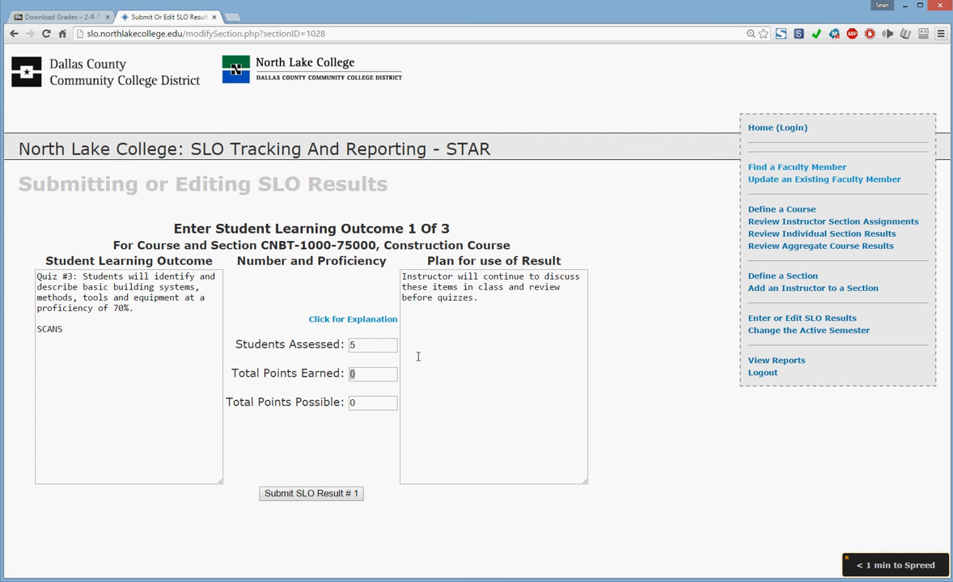
left_click(368, 376)
left_click_drag(370, 376, 285, 373)
type("445")
key("Tab")
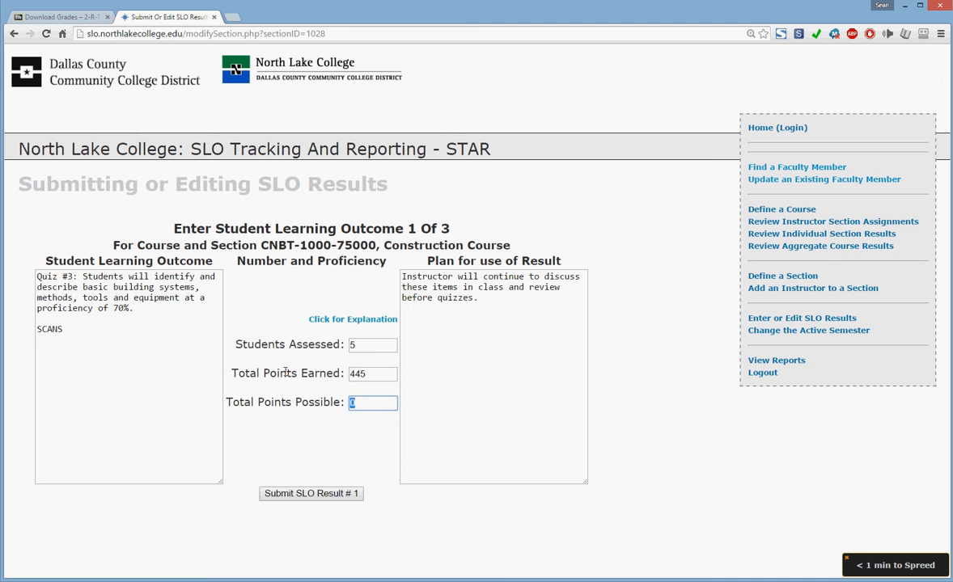
type("500")
Review the Plan for use of Result text for outcome 1 and submit SLO result 1
left_click(351, 439)
left_click_drag(491, 300, 341, 257)
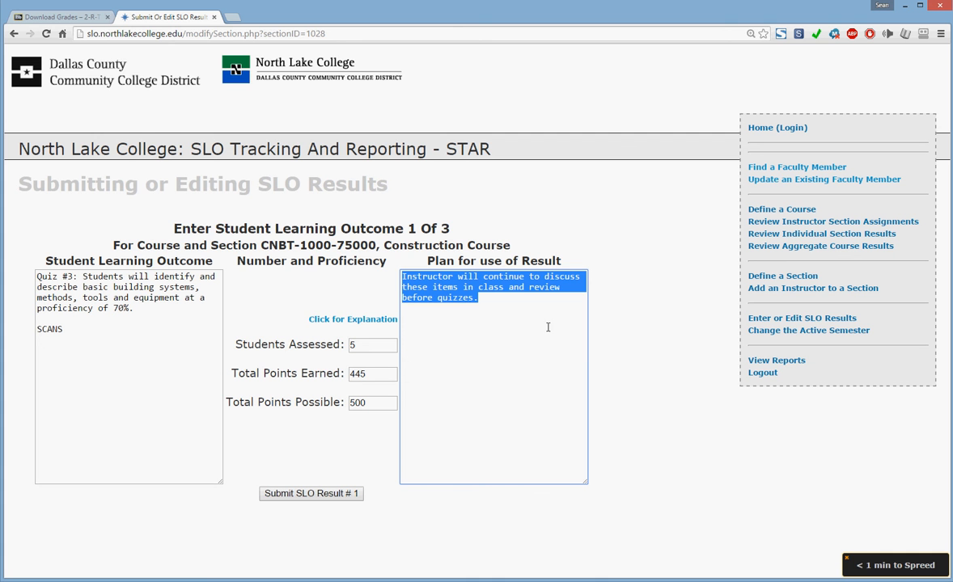
left_click(318, 501)
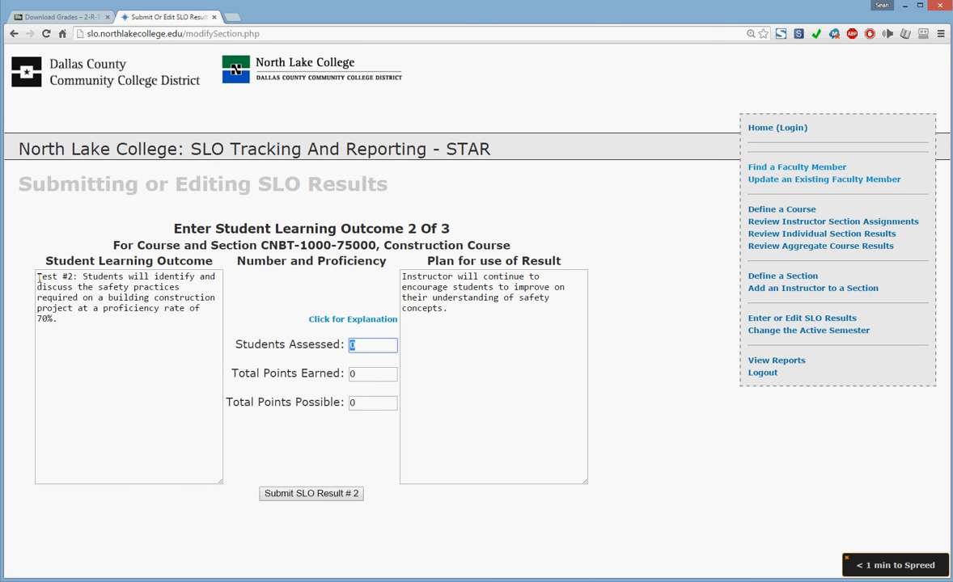
Look up the Test 02 figures in the Excel workbook and enter 4 students assessed, 345 points earned and 400 points possible for outcome 2
left_click_drag(36, 276, 73, 276)
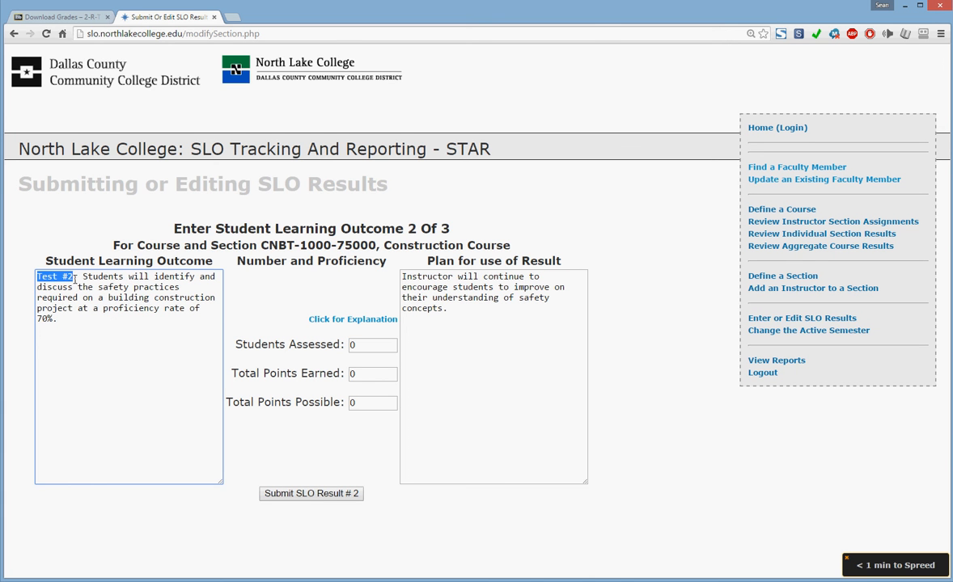
key("alt+Tab")
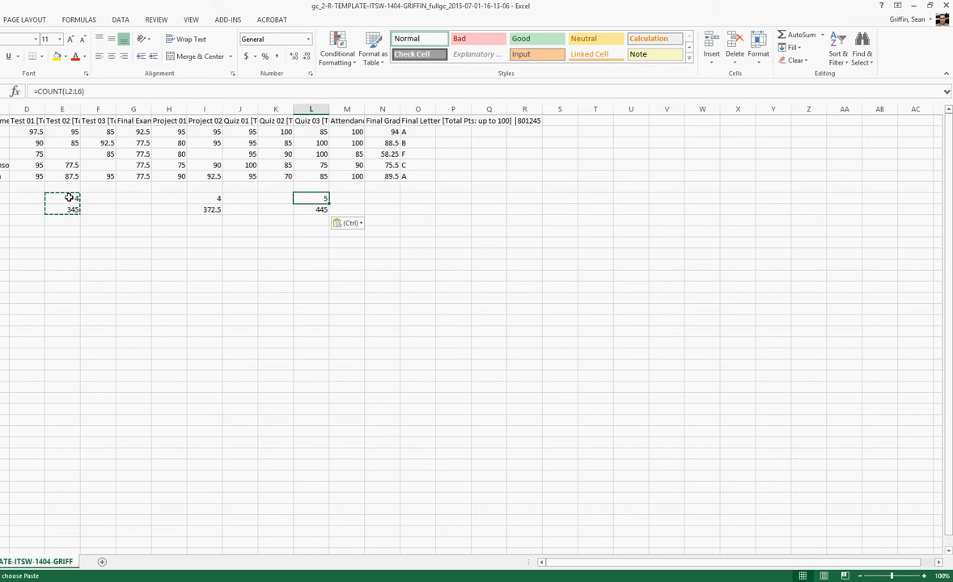
left_click(69, 197)
key("Escape")
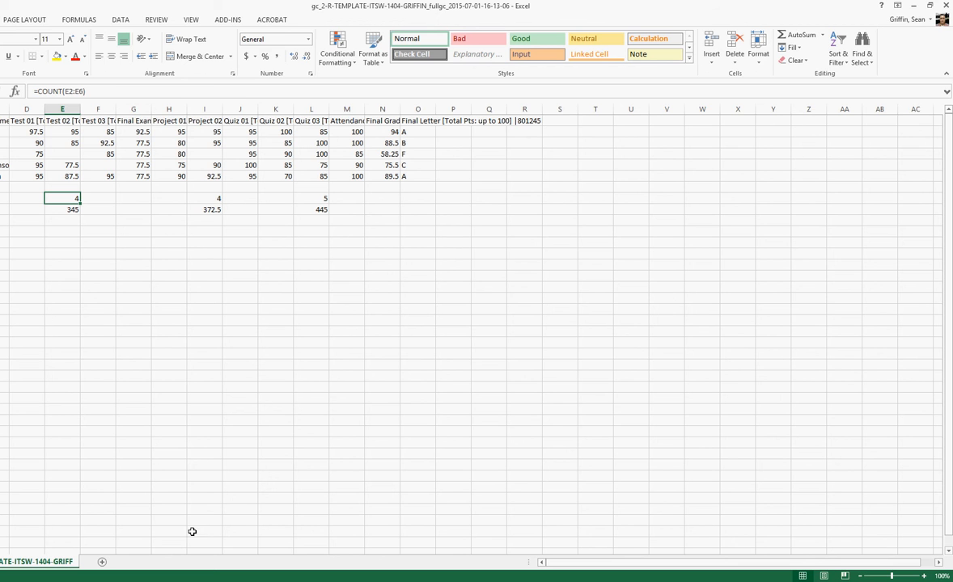
key("alt+Tab")
left_click(334, 348)
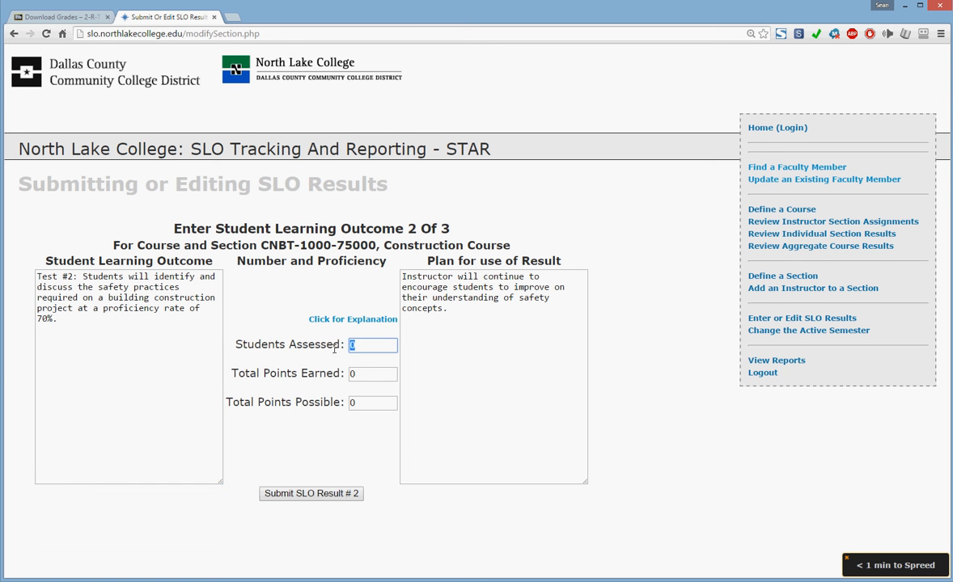
type("4")
key("Tab")
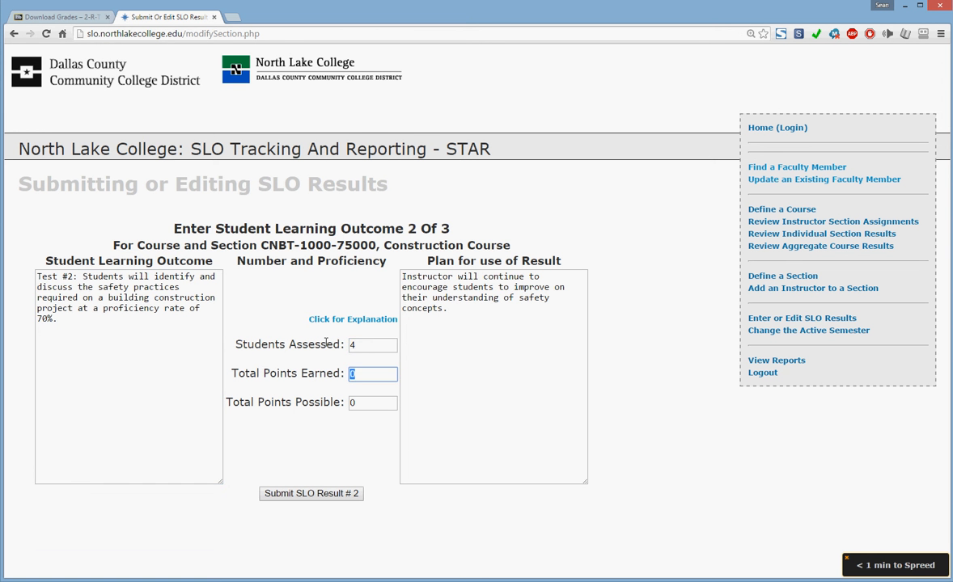
type("345")
key("Tab")
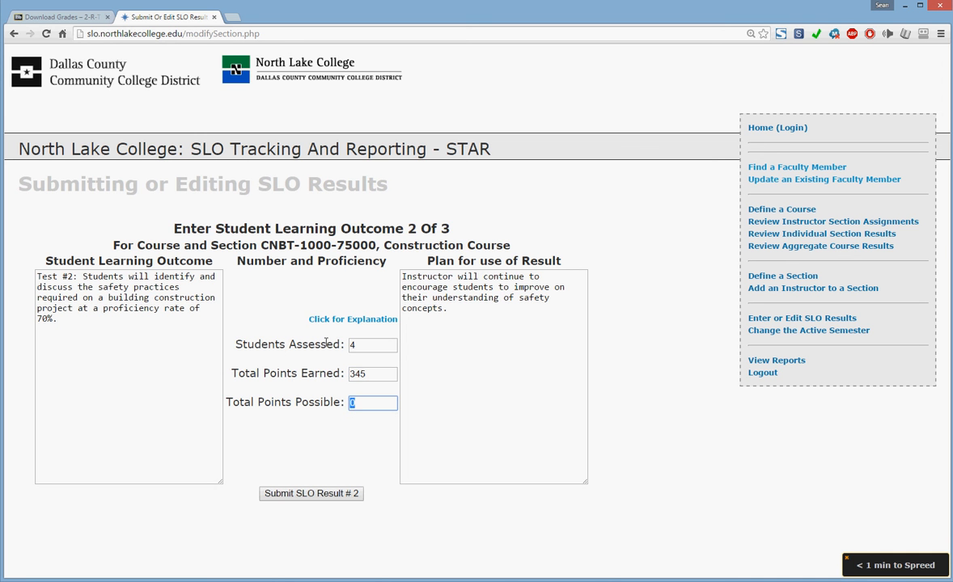
type("400")
Review the Plan for use of Result text for outcome 2 and submit SLO result 2
left_click(470, 315)
left_click_drag(470, 315, 399, 276)
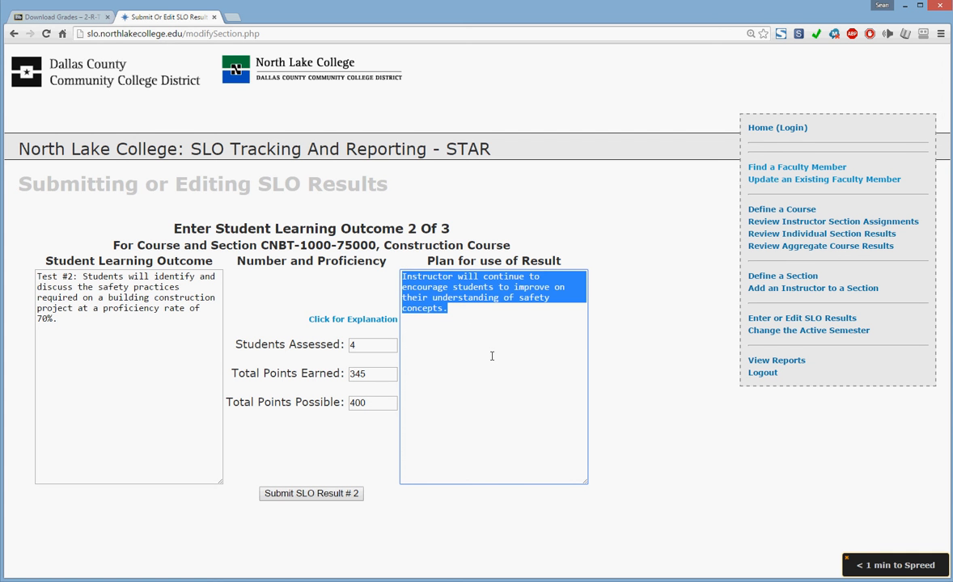
left_click(319, 502)
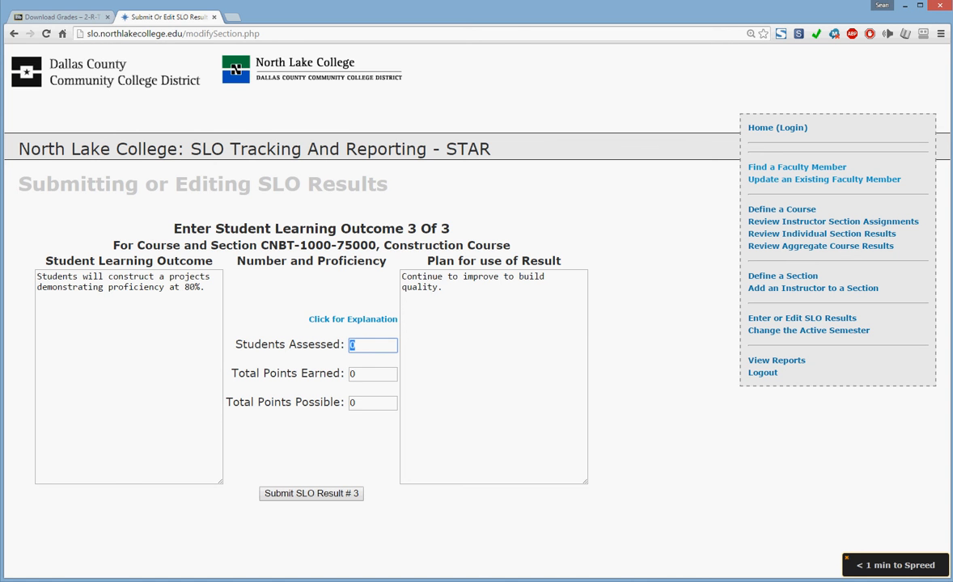
Look up the Project 02 figures in the Excel workbook and enter 4 students assessed and 372.5 points earned for outcome 3
key("alt+Tab")
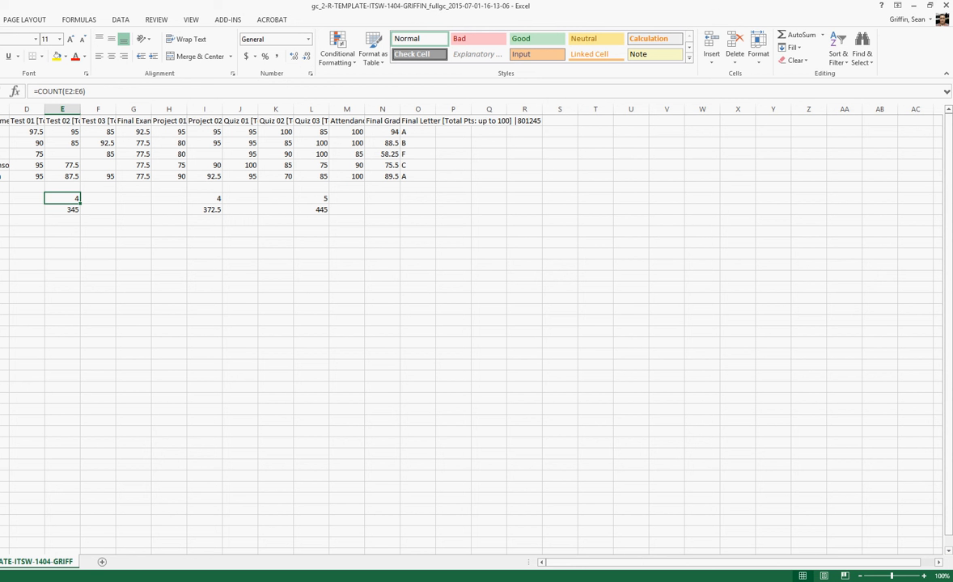
left_click(213, 120)
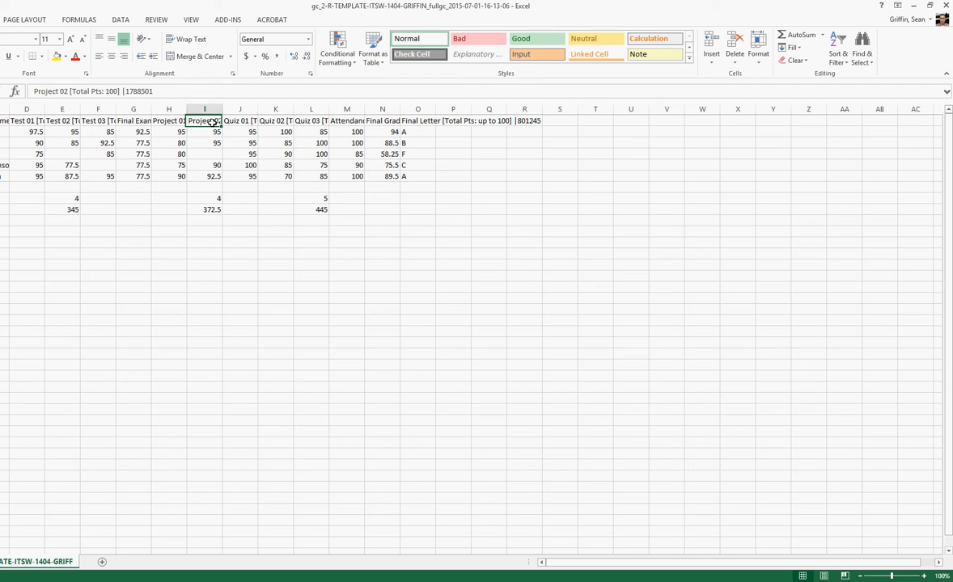
left_click(209, 198)
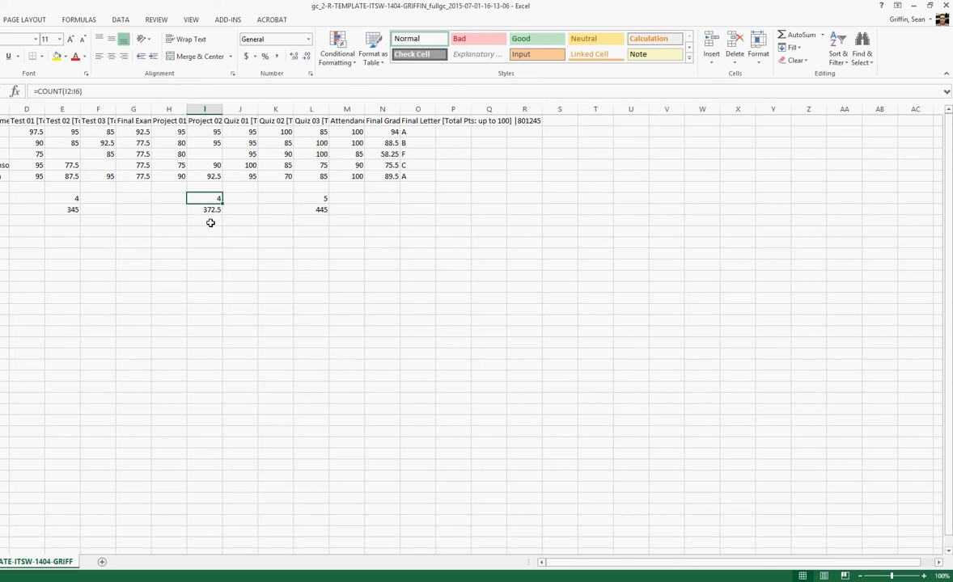
key("alt+Tab")
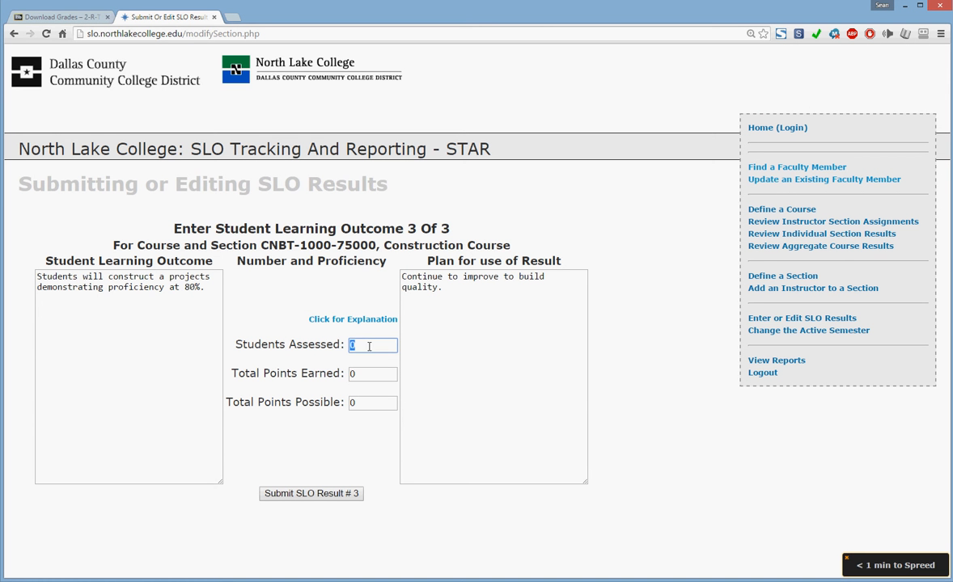
type("4")
key("Tab")
type("372.5")
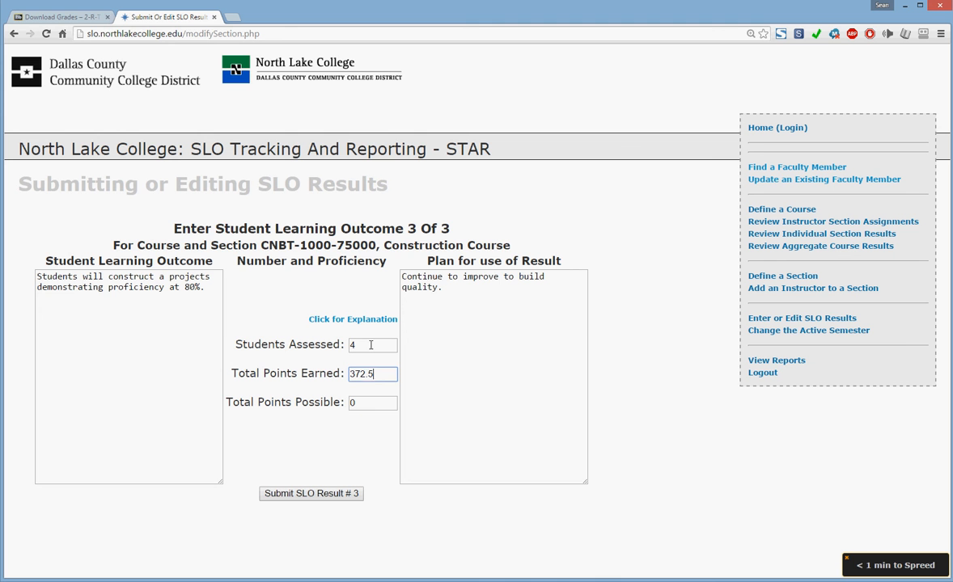
Set Total Points Possible to 400 for outcome 3 and submit SLO result 3
key("Tab")
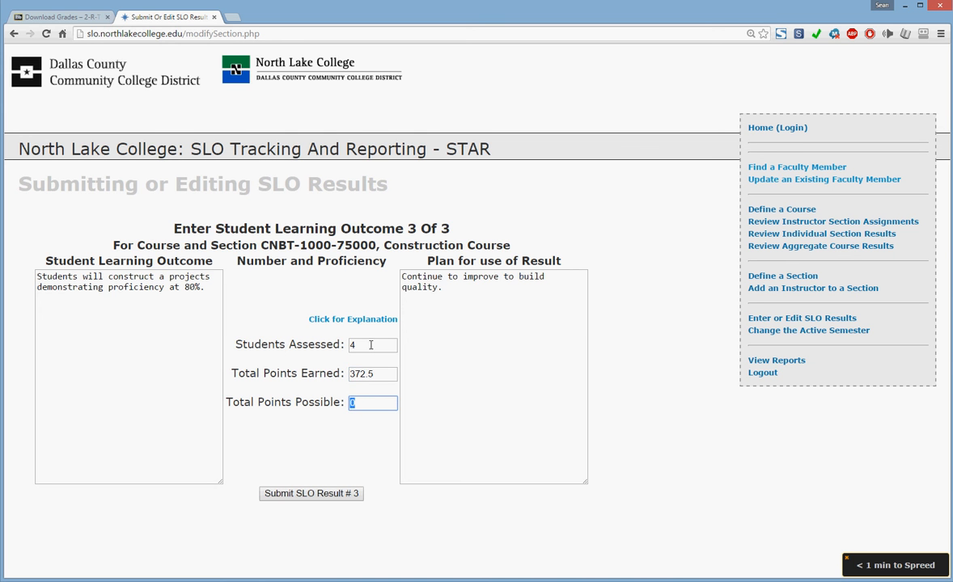
type("400")
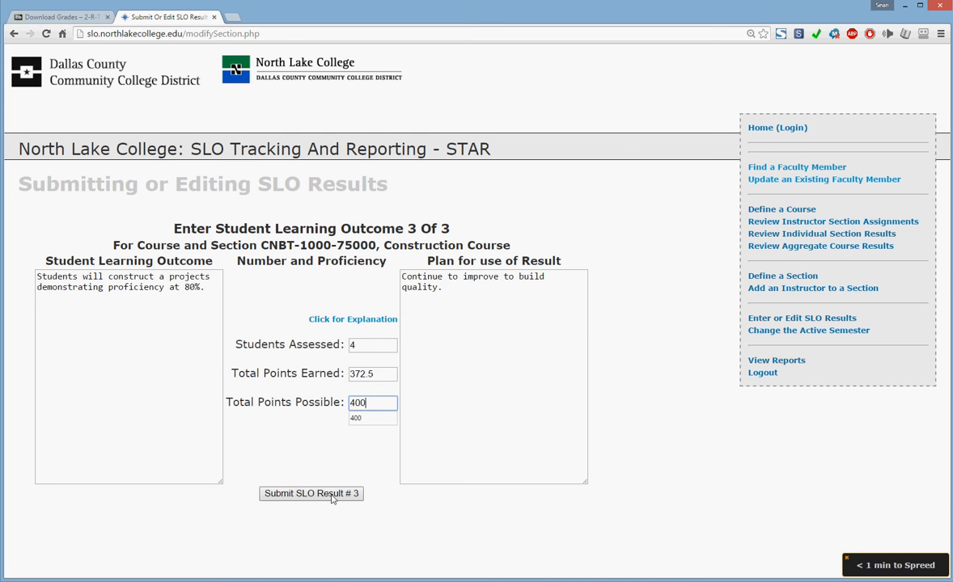
left_click(331, 493)
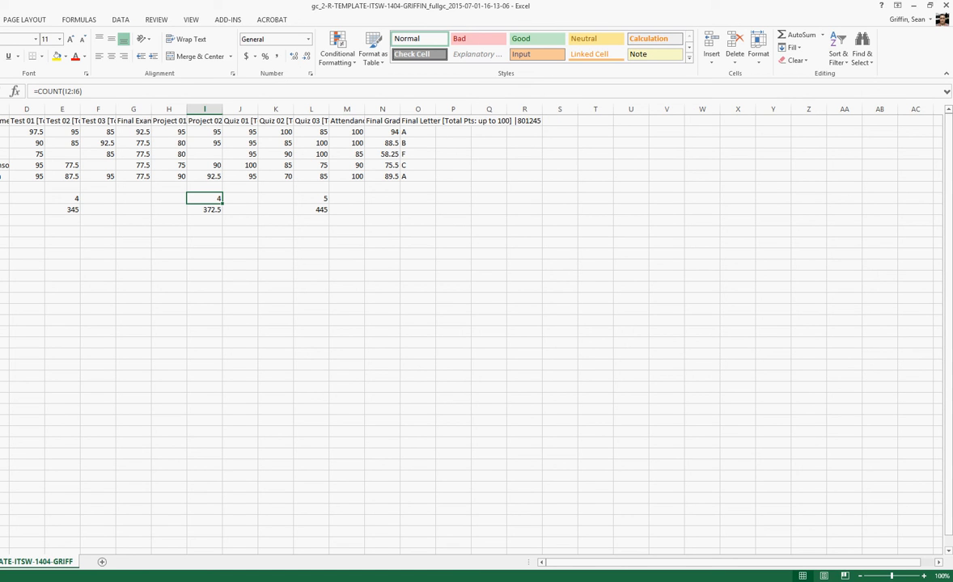
Save the grade workbook in Excel, keeping the Unicode Text format
key("alt+f")
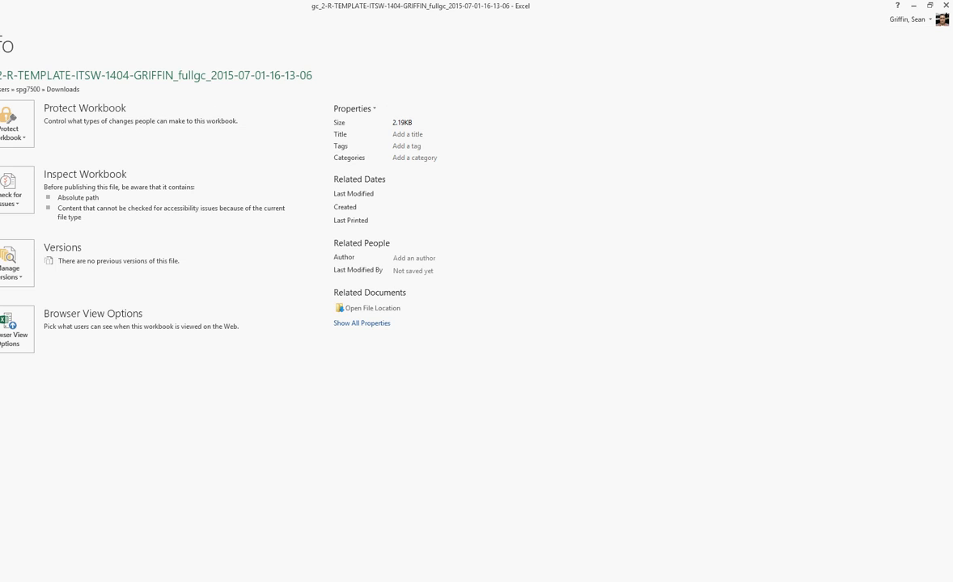
key("Escape")
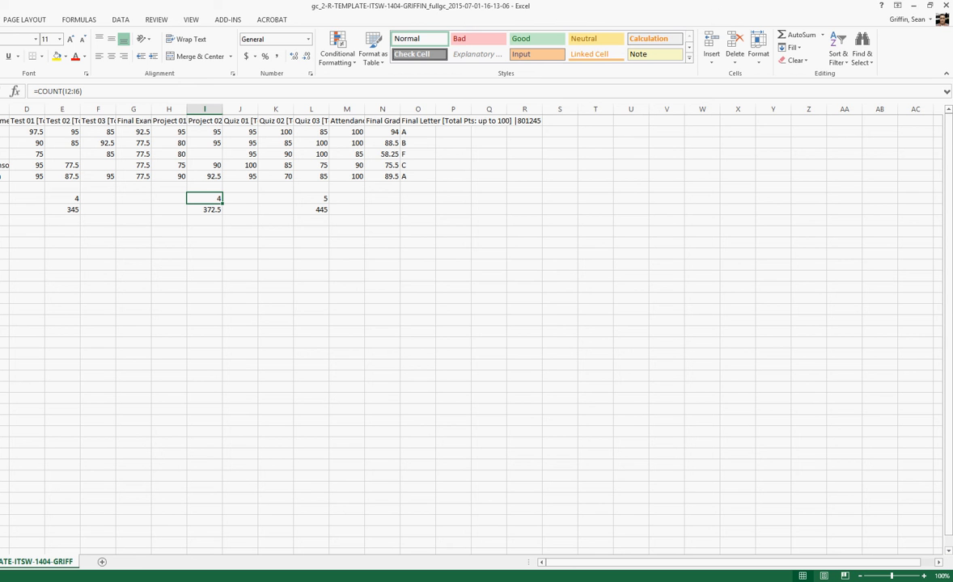
key("ctrl+s")
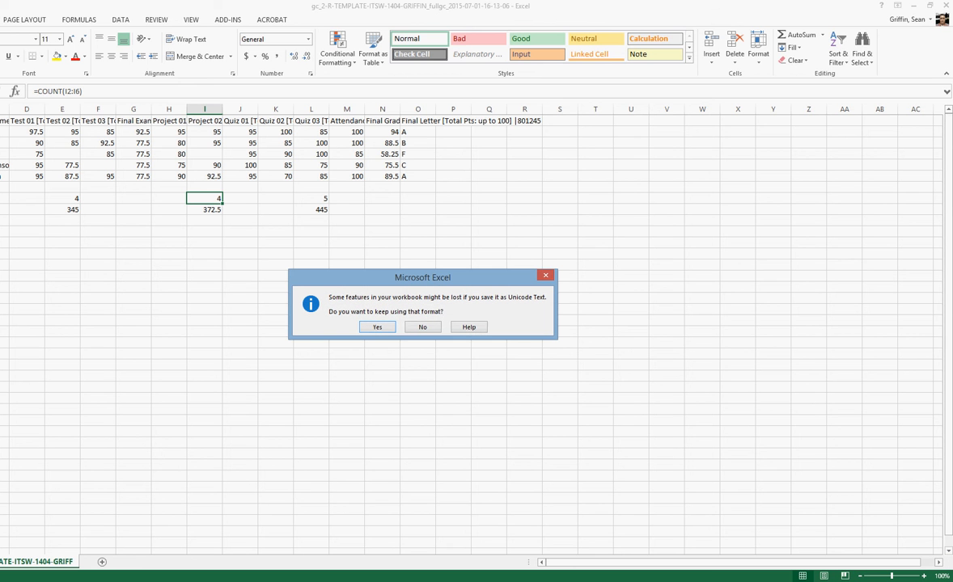
left_click(378, 328)
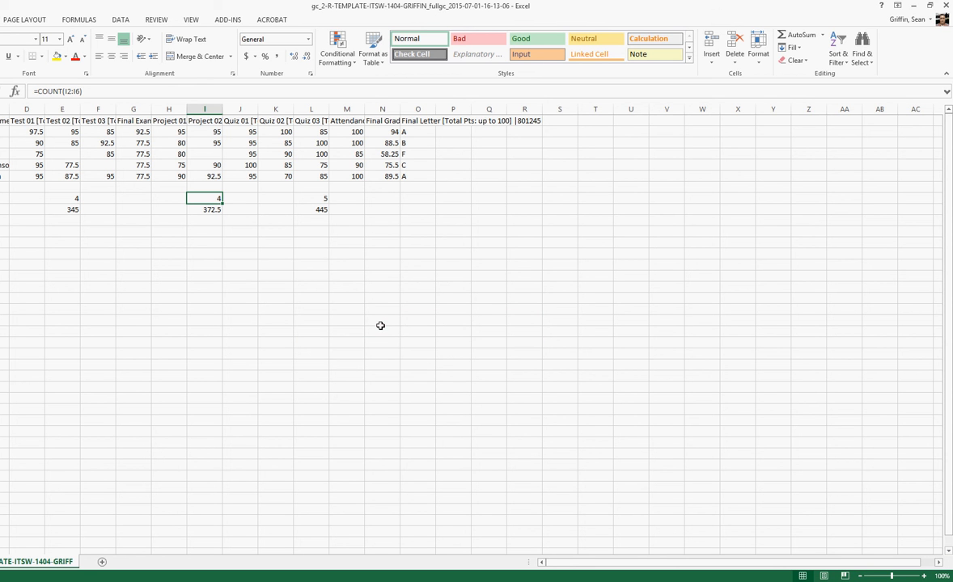